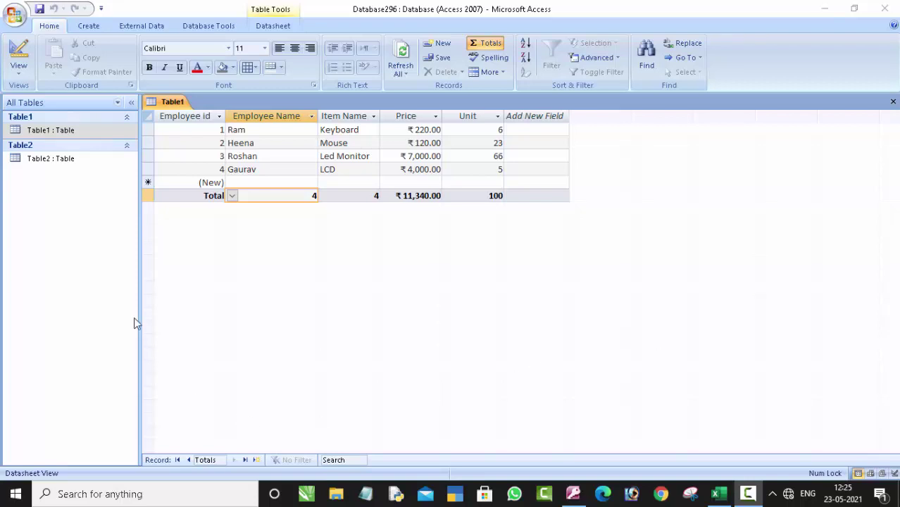
Step: Delete Table2 from the Navigation Pane, confirming the deletion, leaving Table1 with its Totals row
{"action": "right_click", "coordinate": [82, 167]}
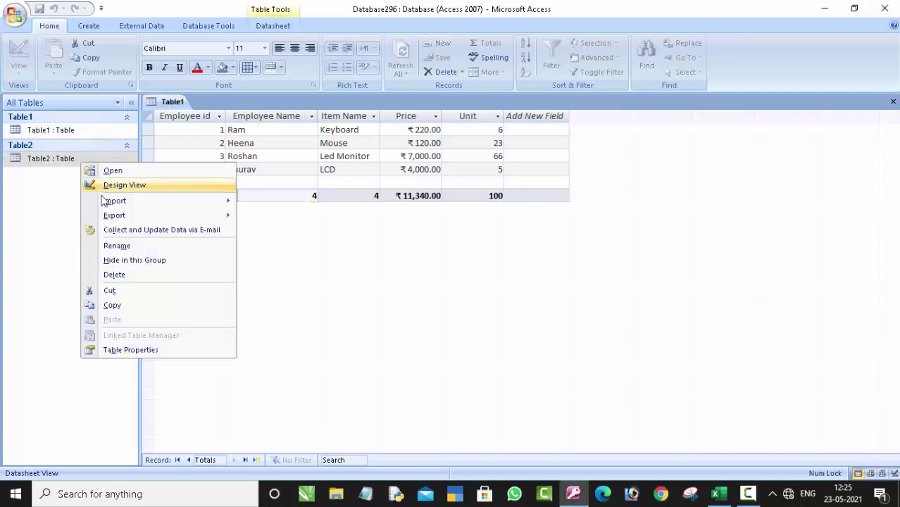
{"action": "left_click", "coordinate": [116, 274]}
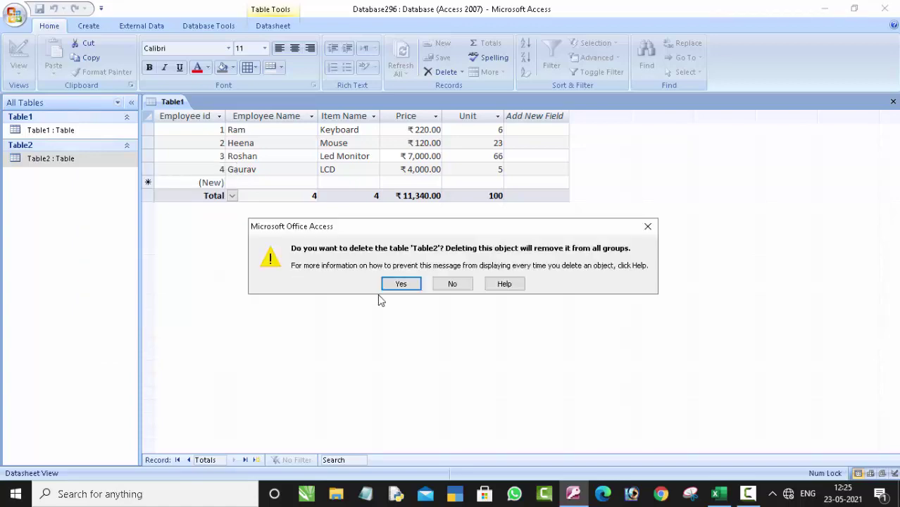
{"action": "left_click", "coordinate": [395, 285]}
{"action": "left_click", "coordinate": [260, 196]}
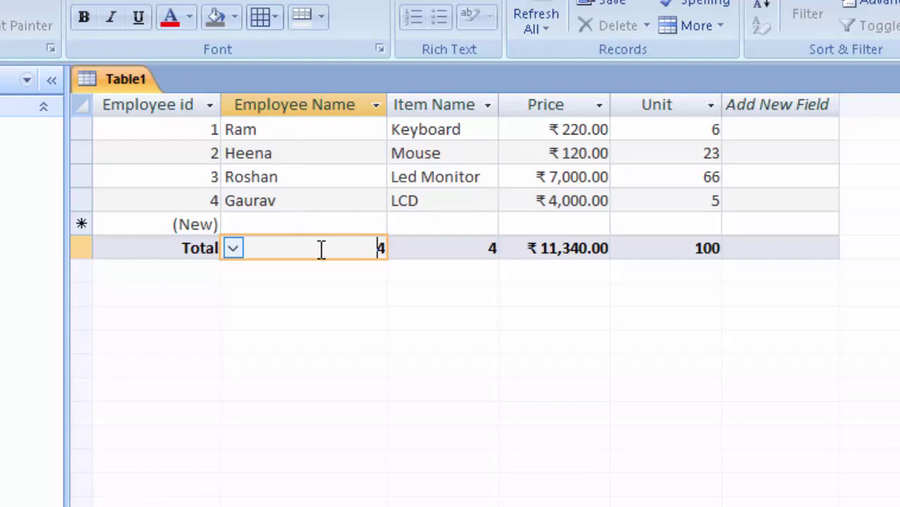
{"action": "left_click", "coordinate": [441, 248]}
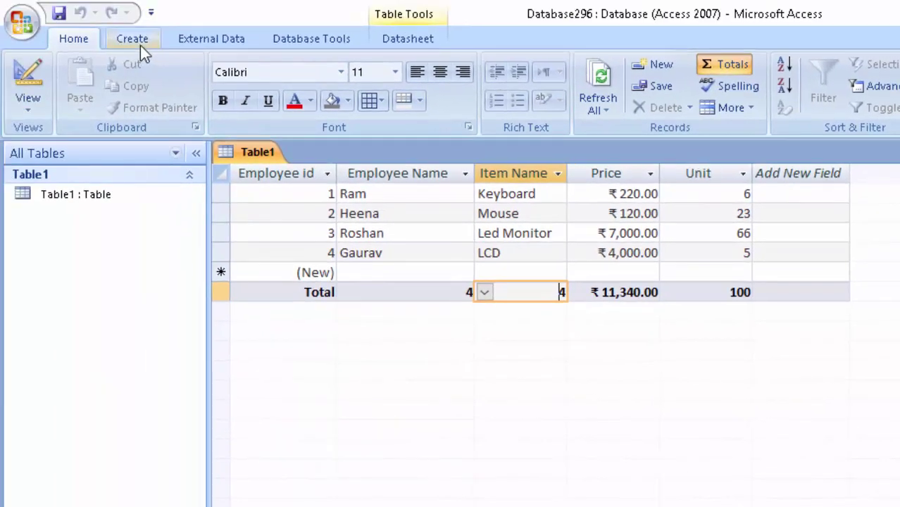
Step: Start a new table in Design view with a first field named Employee id
{"action": "left_click", "coordinate": [140, 45]}
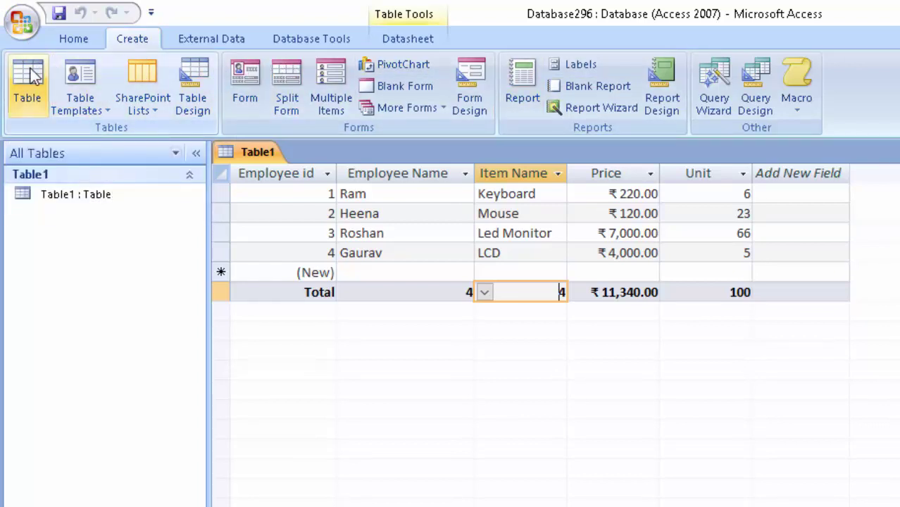
{"action": "left_click", "coordinate": [192, 71]}
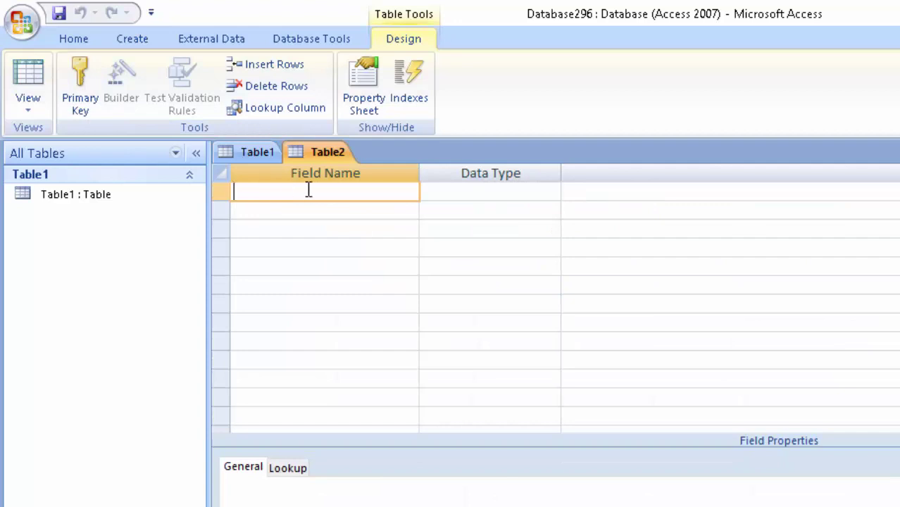
{"action": "type", "text": "Em"}
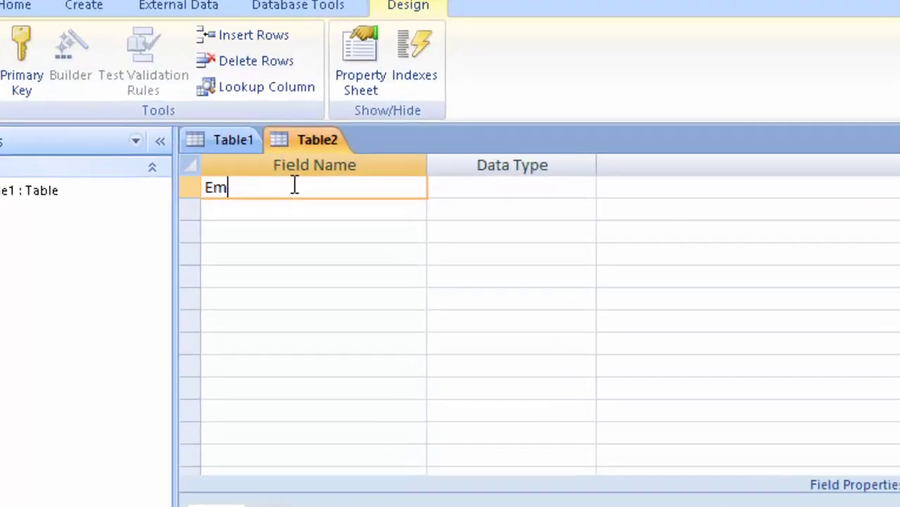
{"action": "type", "text": "olyee"}
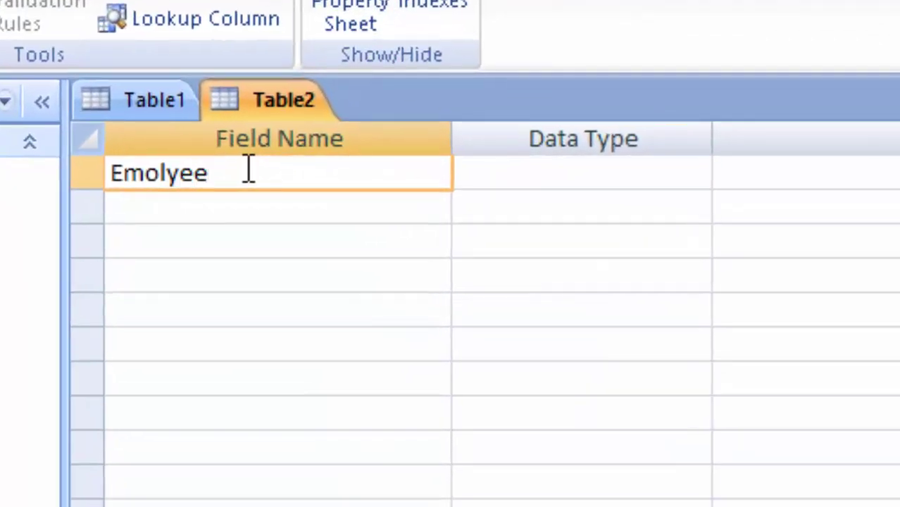
{"action": "key", "text": "BackSpace"}
{"action": "key", "text": "BackSpace"}
{"action": "key", "text": "BackSpace"}
{"action": "key", "text": "BackSpace"}
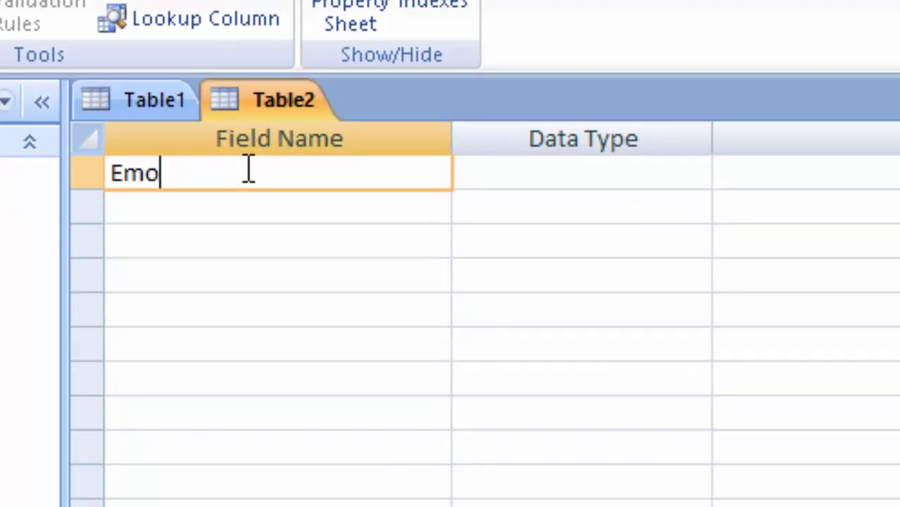
{"action": "key", "text": "BackSpace"}
{"action": "type", "text": "ployee id"}
{"action": "key", "text": "Tab"}
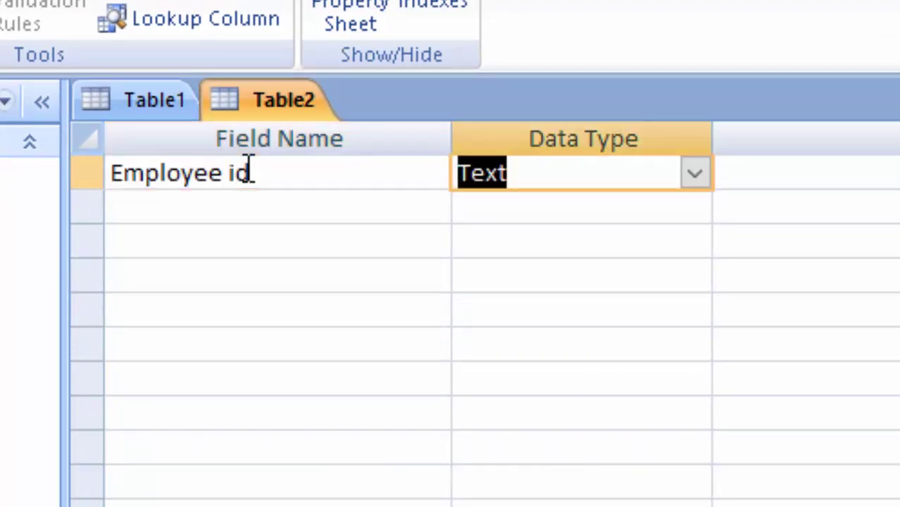
Step: Make Employee id an AutoNumber field and set it as the primary key
{"action": "left_click", "coordinate": [694, 176]}
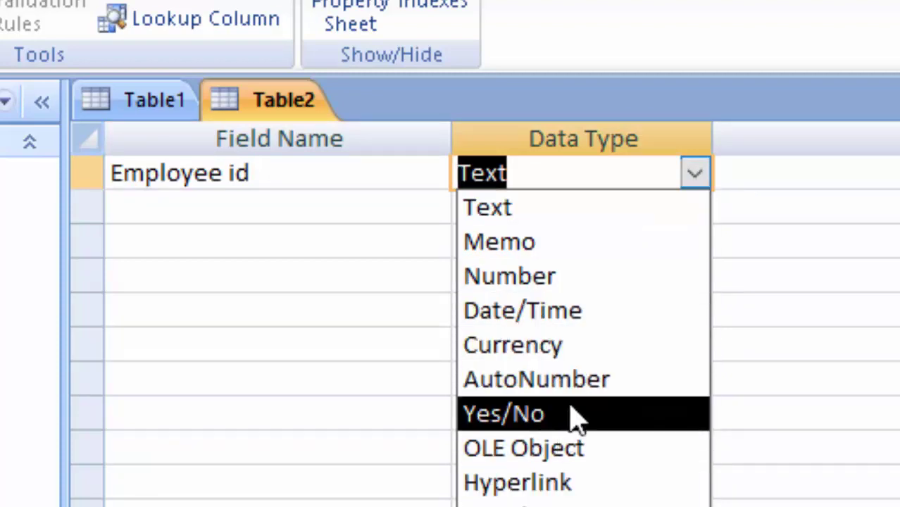
{"action": "left_click", "coordinate": [579, 393]}
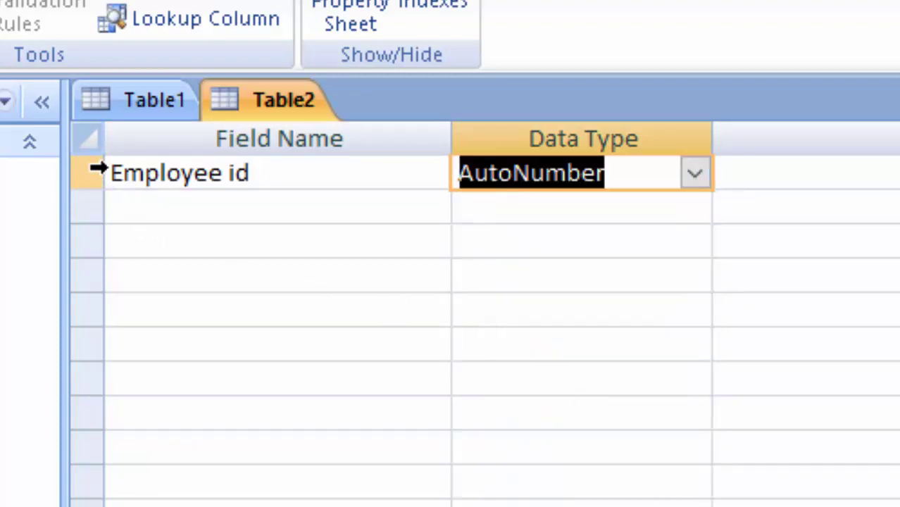
{"action": "left_click", "coordinate": [97, 173]}
{"action": "right_click", "coordinate": [101, 176]}
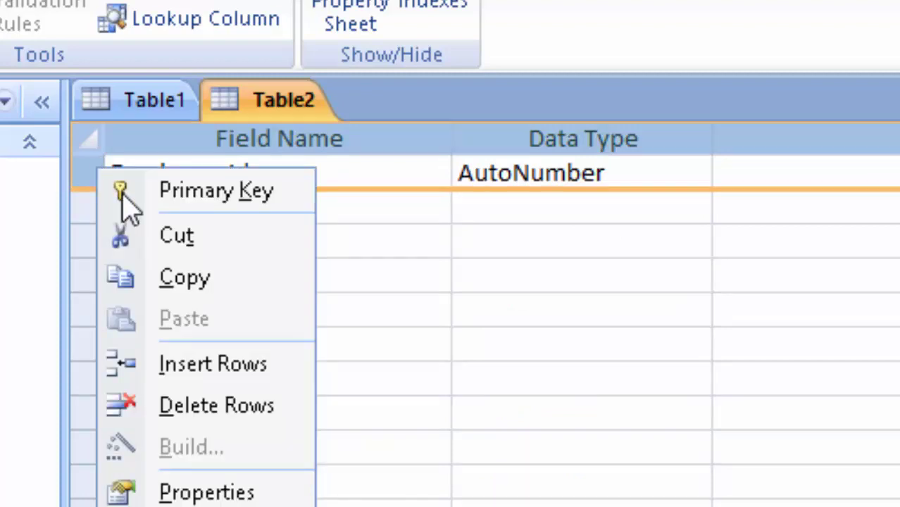
{"action": "left_click", "coordinate": [175, 190]}
{"action": "left_click", "coordinate": [185, 204]}
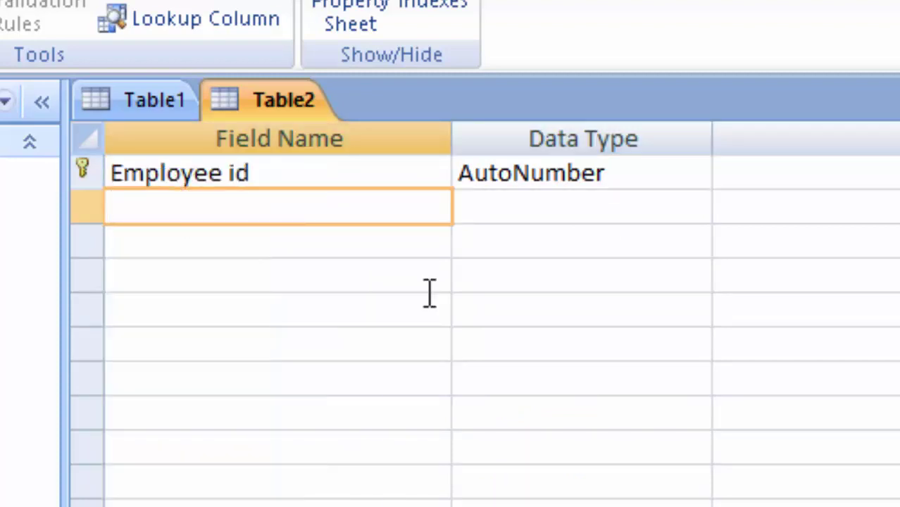
Step: Add Employee name and Item Name as Text fields, followed by a Price field
{"action": "type", "text": "Emp"}
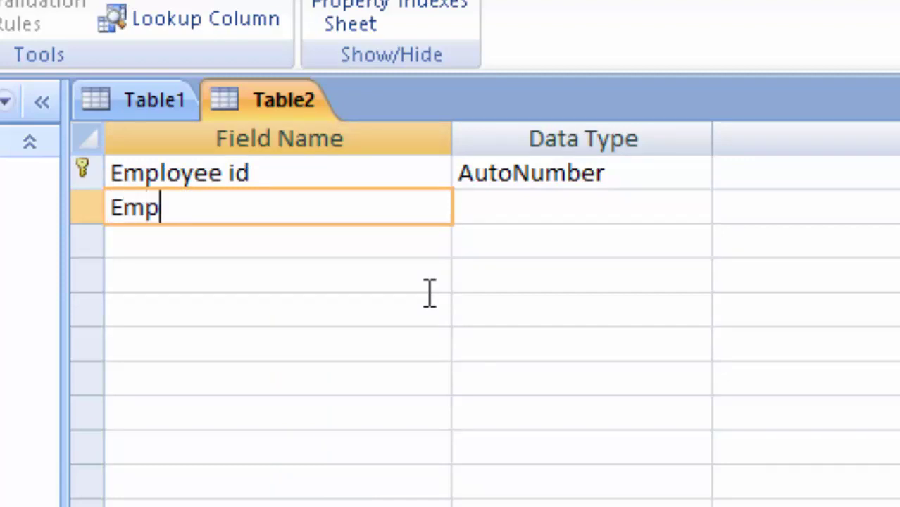
{"action": "type", "text": "loyee "}
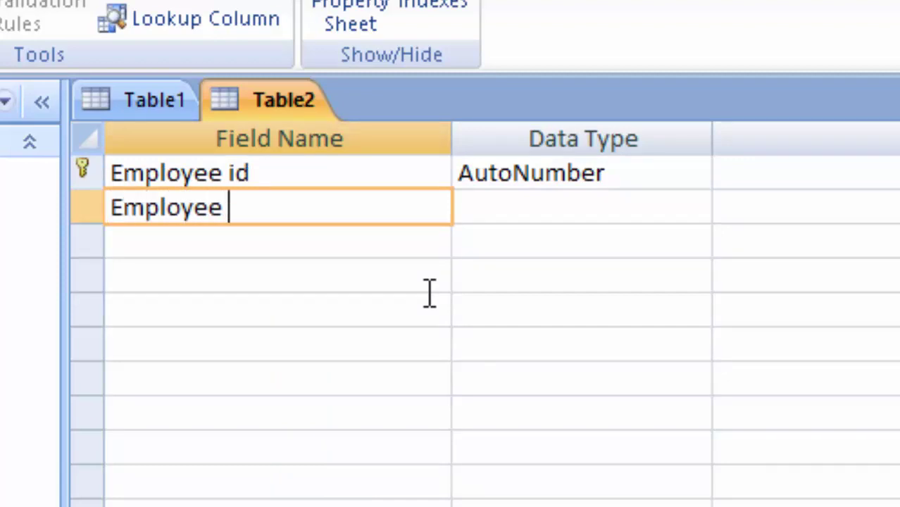
{"action": "type", "text": "name"}
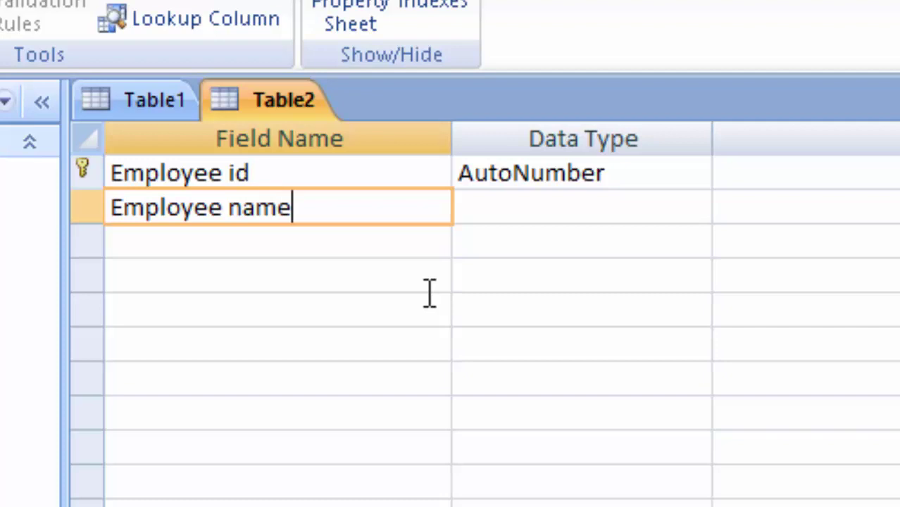
{"action": "key", "text": "Tab"}
{"action": "key", "text": "Tab"}
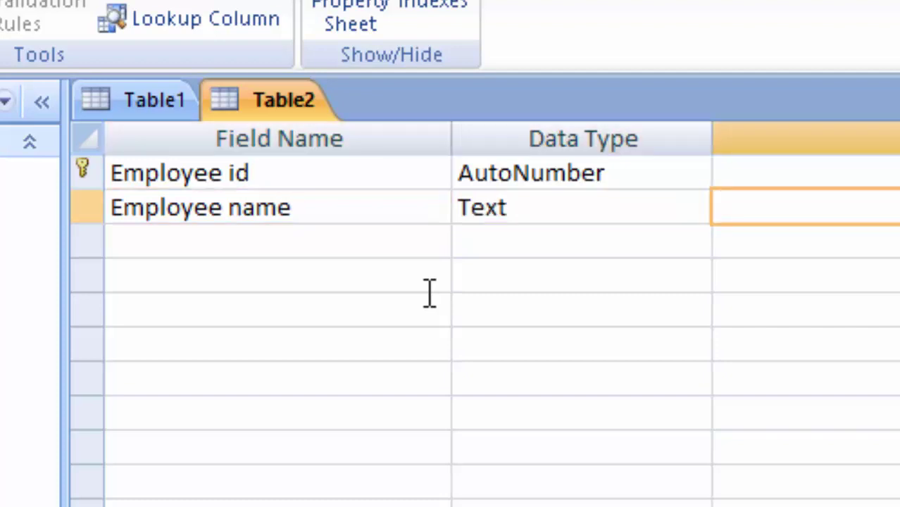
{"action": "key", "text": "Tab"}
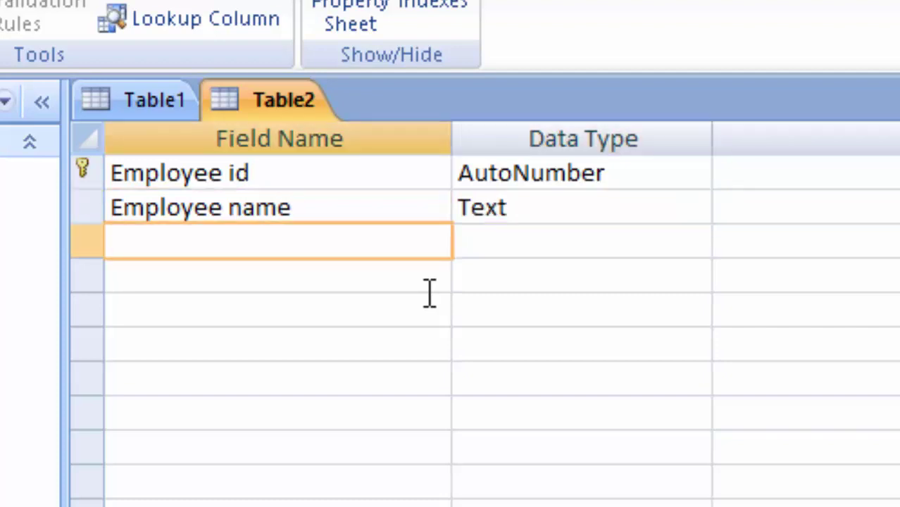
{"action": "type", "text": "Item "}
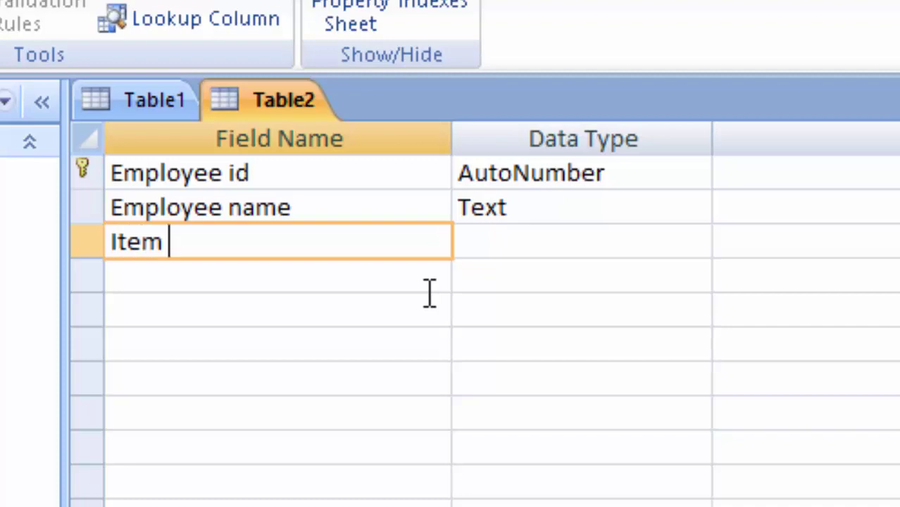
{"action": "type", "text": "Nam"}
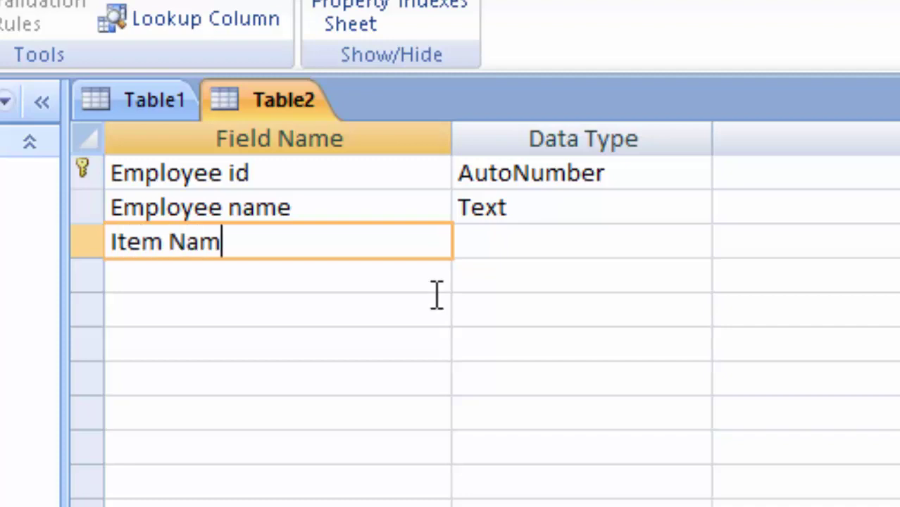
{"action": "type", "text": "e"}
{"action": "key", "text": "Tab"}
{"action": "key", "text": "Tab"}
{"action": "key", "text": "Tab"}
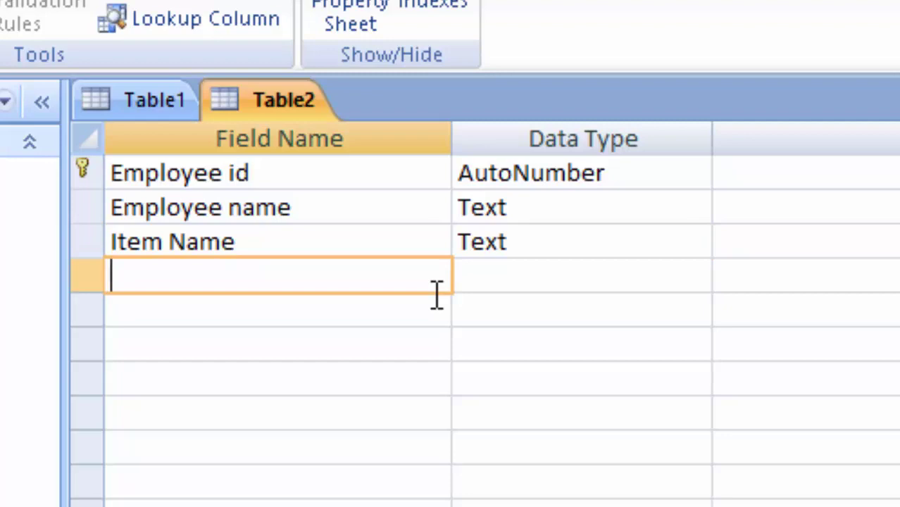
{"action": "type", "text": "Unit"}
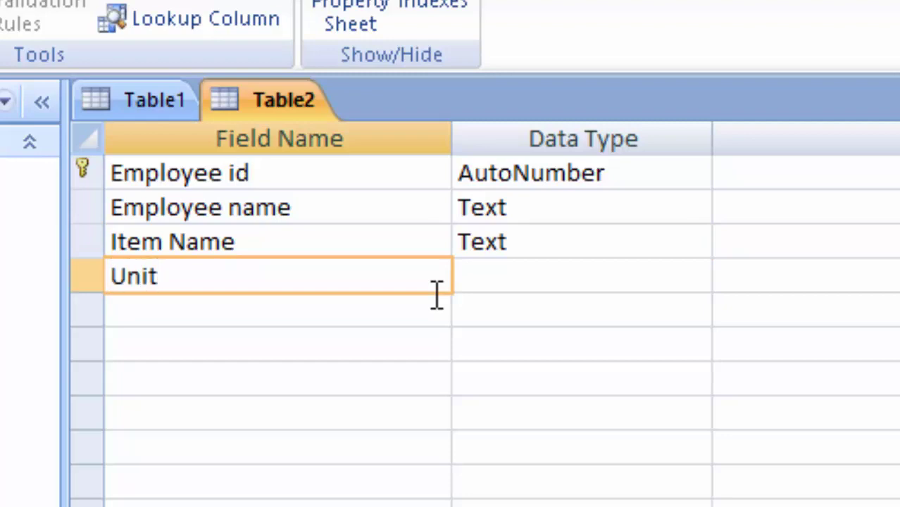
{"action": "key", "text": "BackSpace"}
{"action": "key", "text": "BackSpace"}
{"action": "key", "text": "BackSpace"}
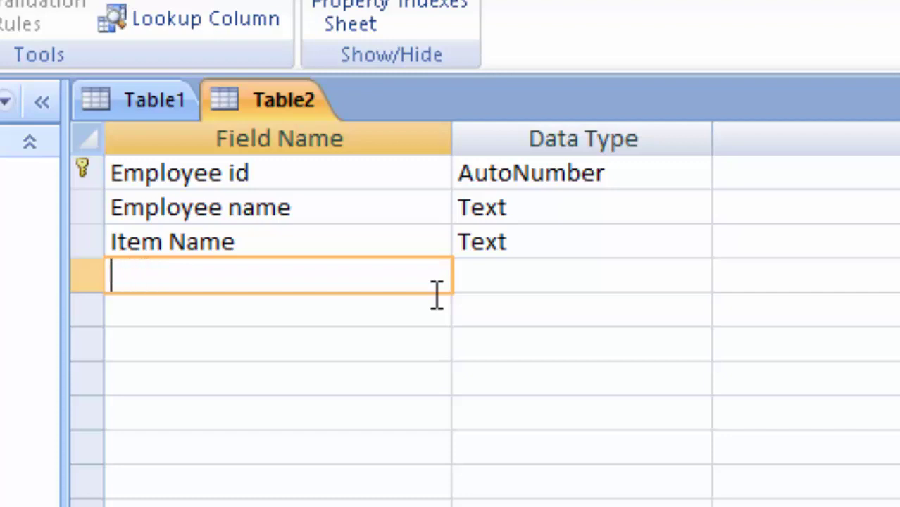
{"action": "type", "text": "Pri"}
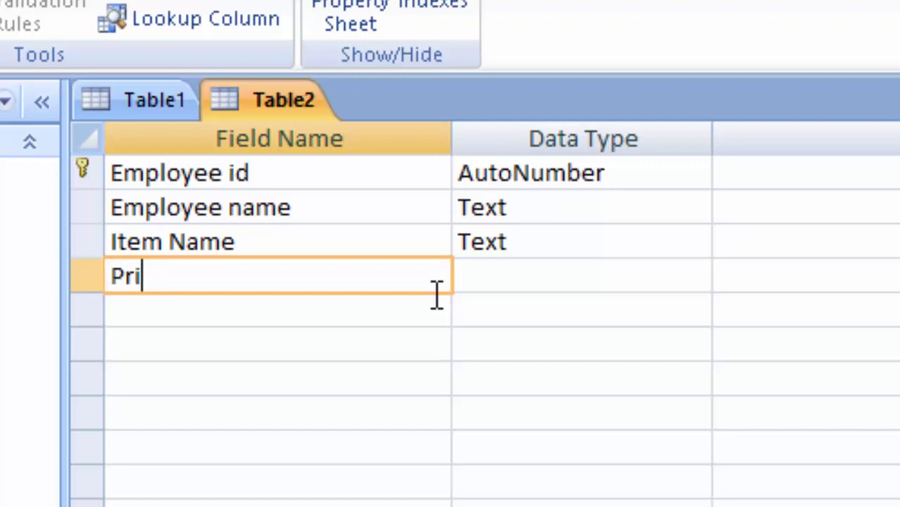
{"action": "type", "text": "ce"}
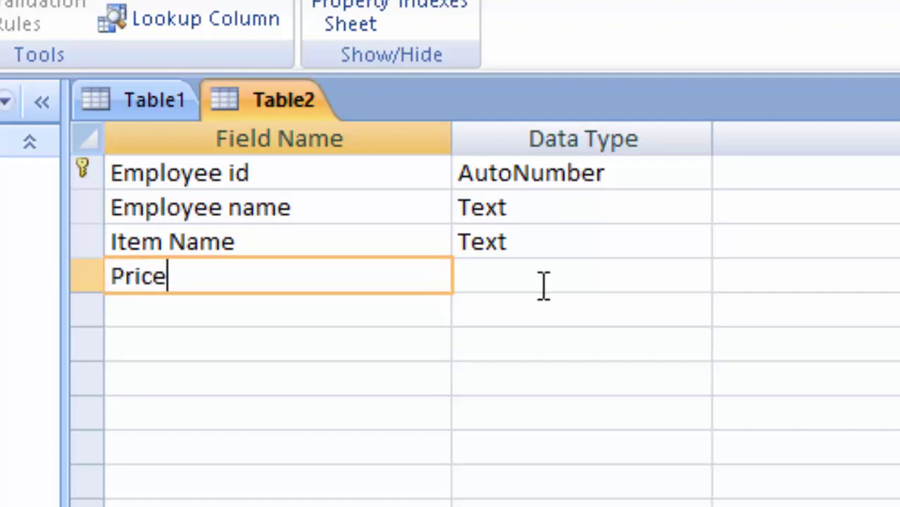
Step: Set the Price field's data type to Currency
{"action": "left_click", "coordinate": [627, 271]}
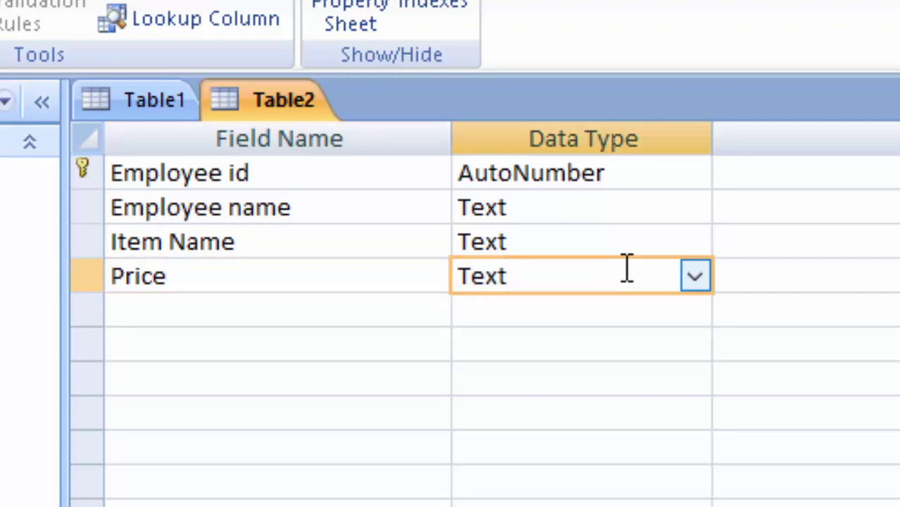
{"action": "key", "text": "BackSpace"}
{"action": "key", "text": "BackSpace"}
{"action": "key", "text": "BackSpace"}
{"action": "key", "text": "BackSpace"}
{"action": "type", "text": "currency"}
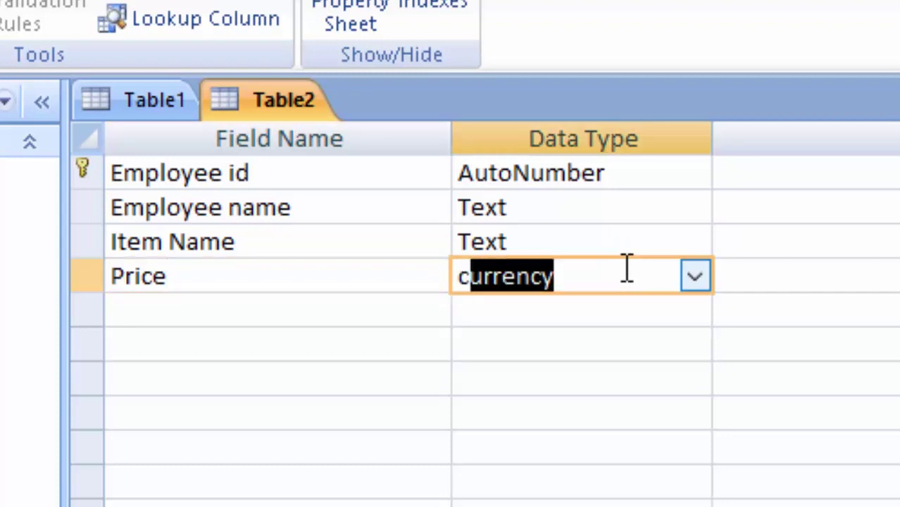
{"action": "key", "text": "Tab"}
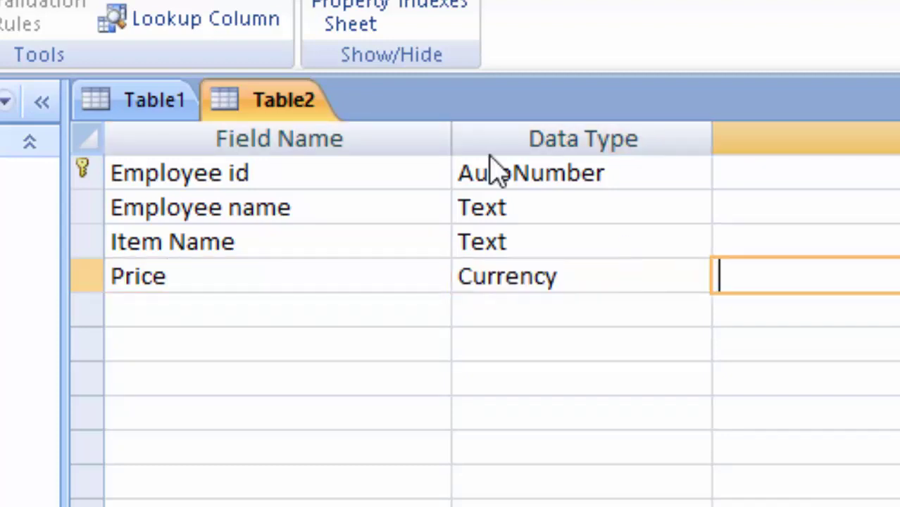
{"action": "left_click", "coordinate": [621, 276]}
{"action": "left_click", "coordinate": [695, 277]}
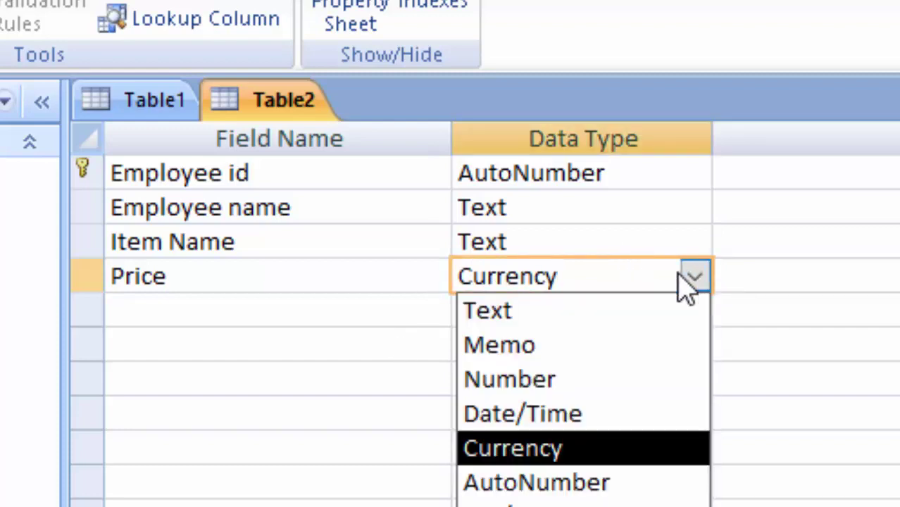
{"action": "left_click", "coordinate": [574, 456]}
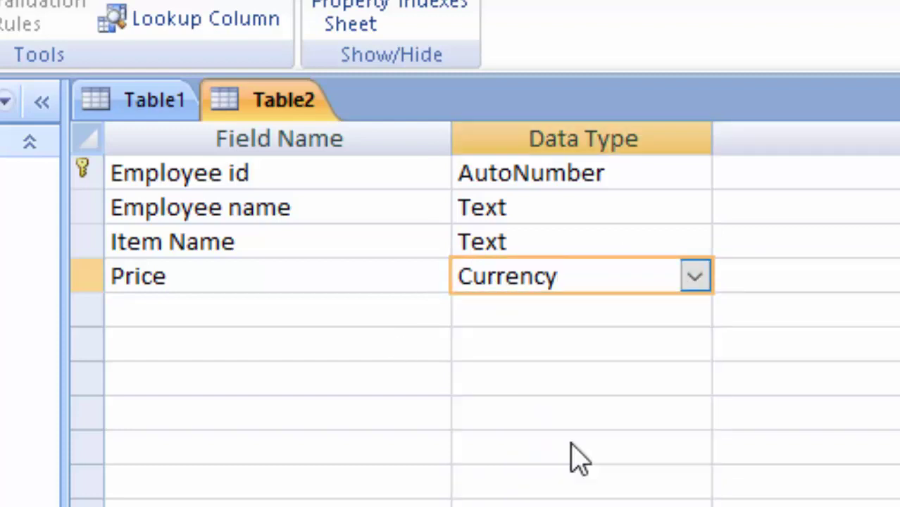
{"action": "left_click", "coordinate": [214, 310]}
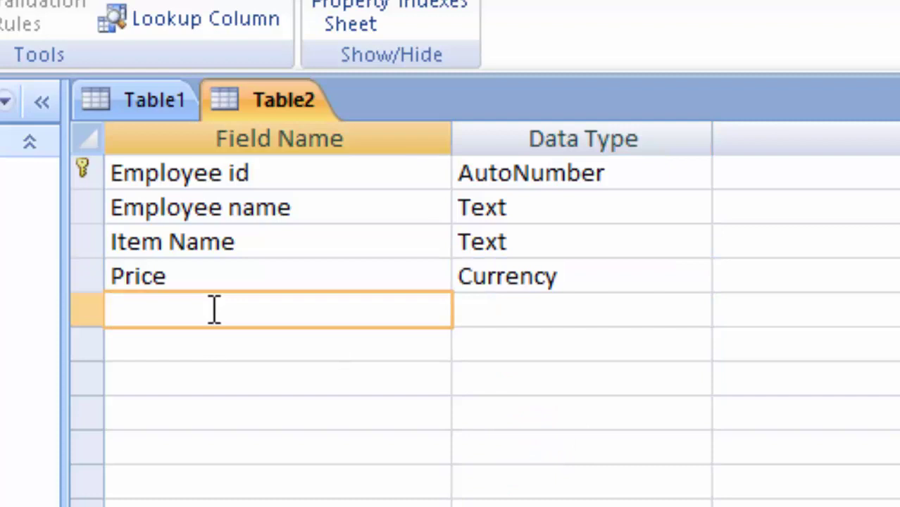
Step: Add a Unit field of type Number and change its field size from Long Integer to Double
{"action": "type", "text": "Unit"}
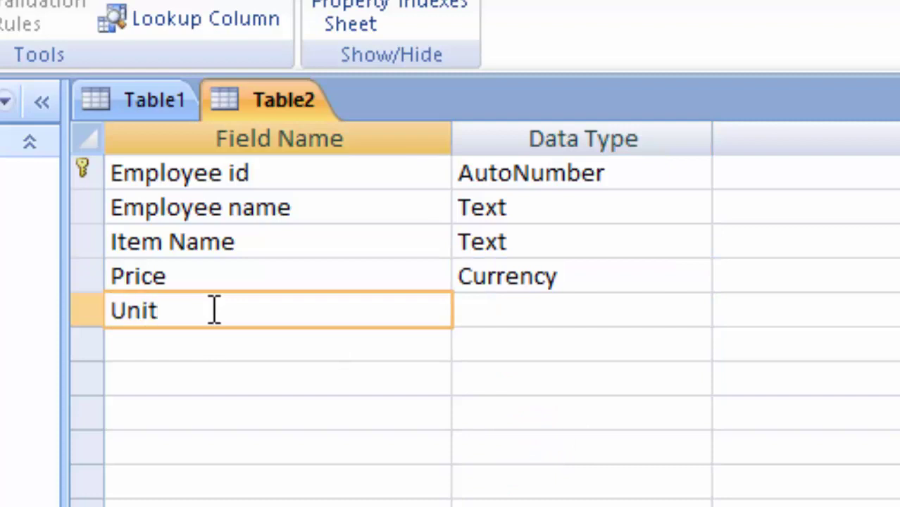
{"action": "left_click", "coordinate": [514, 299]}
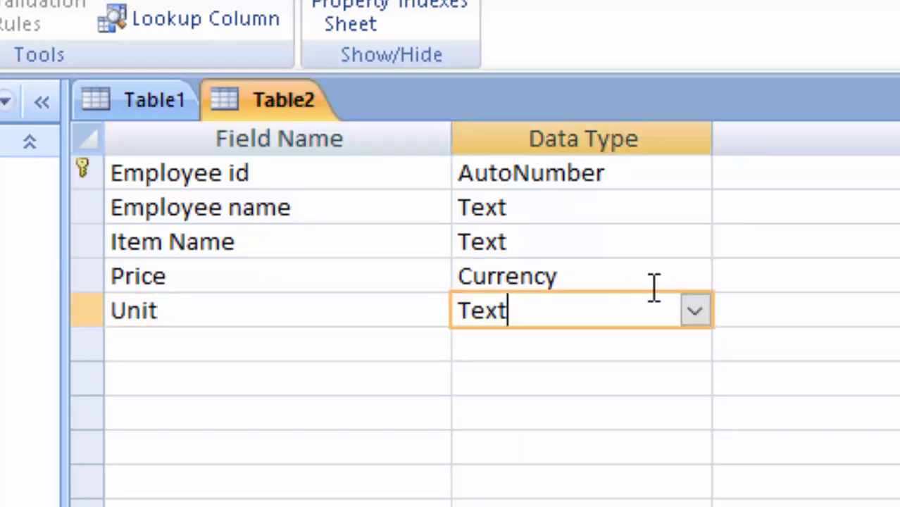
{"action": "left_click", "coordinate": [695, 311]}
{"action": "left_click", "coordinate": [579, 415]}
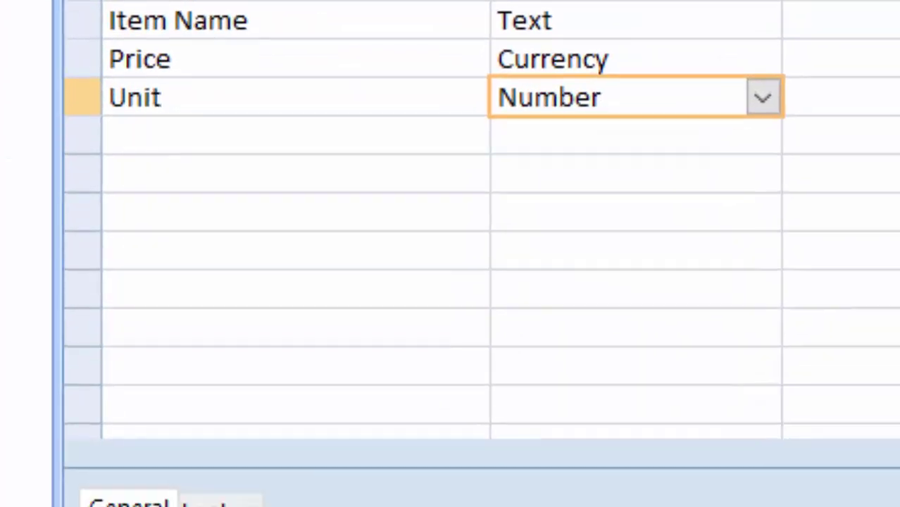
{"action": "left_click", "coordinate": [590, 252]}
{"action": "key", "text": "BackSpace"}
{"action": "key", "text": "BackSpace"}
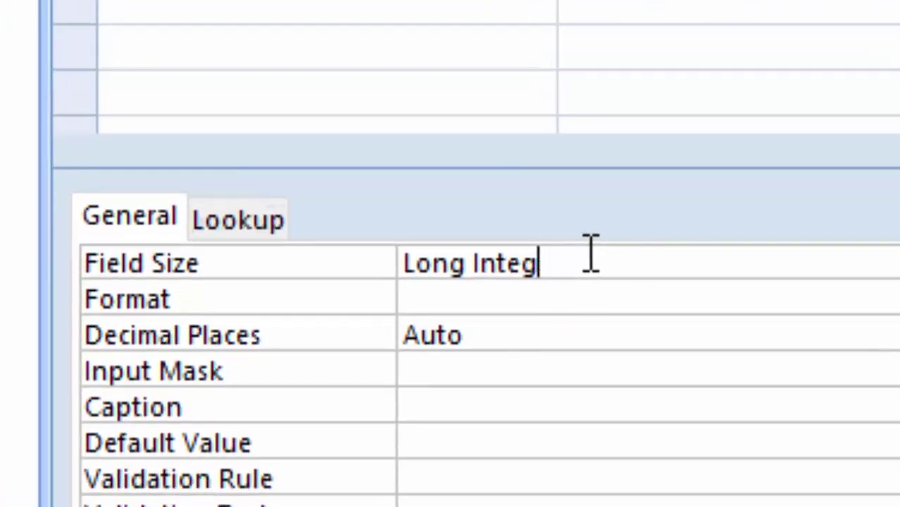
{"action": "key", "text": "BackSpace"}
{"action": "key", "text": "BackSpace"}
{"action": "key", "text": "BackSpace"}
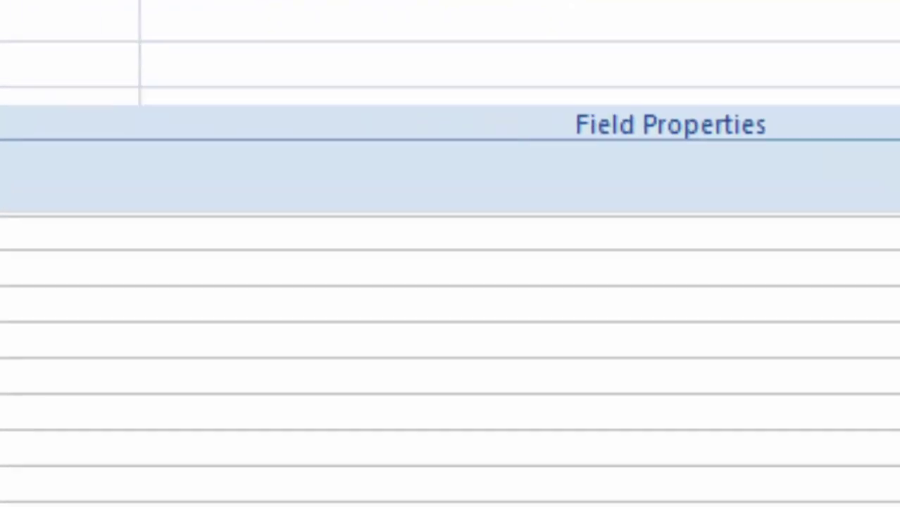
{"action": "type", "text": "double"}
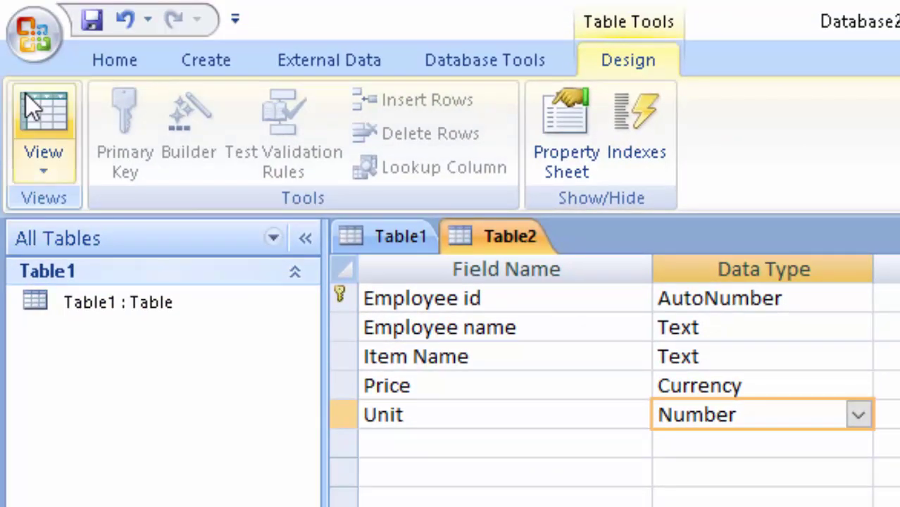
Step: Save the table as Table2 in datasheet view and widen the Employee id and Employee name columns
{"action": "left_click", "coordinate": [31, 93]}
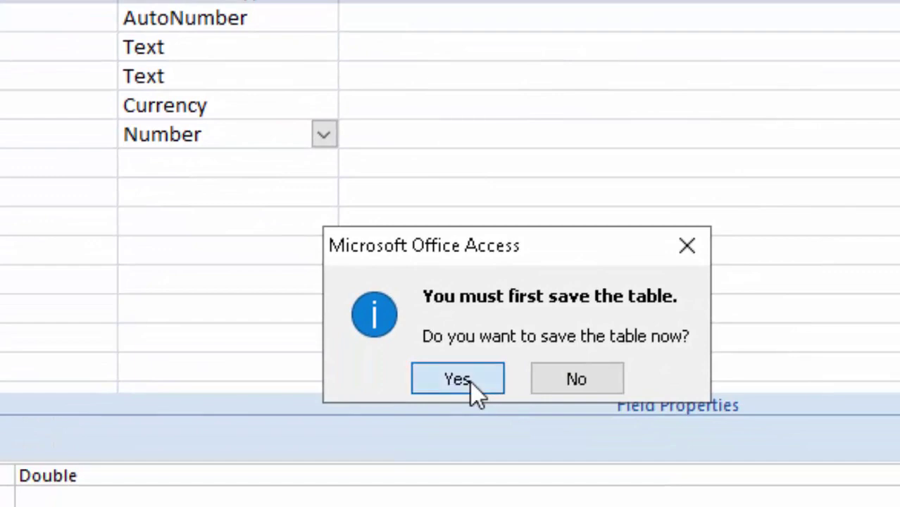
{"action": "left_click", "coordinate": [626, 462]}
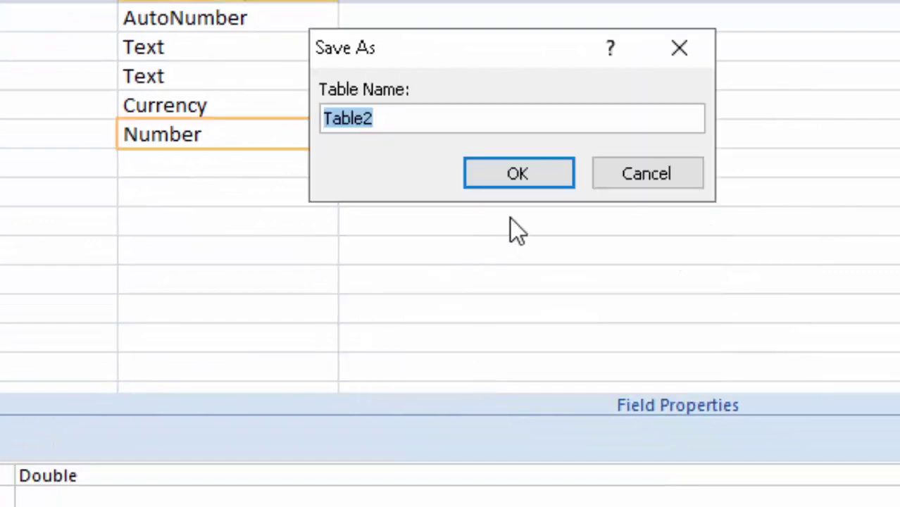
{"action": "left_click", "coordinate": [550, 172]}
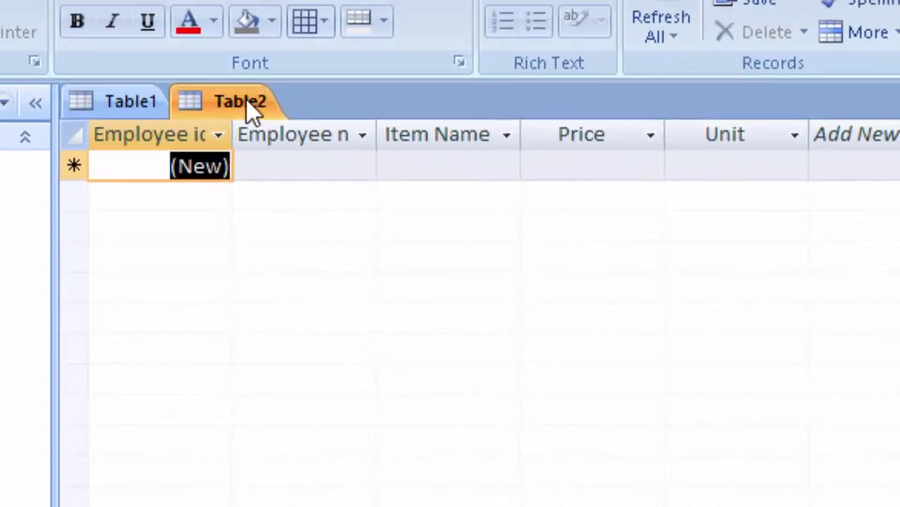
{"action": "left_click_drag", "start_coordinate": [233, 133], "coordinate": [281, 181]}
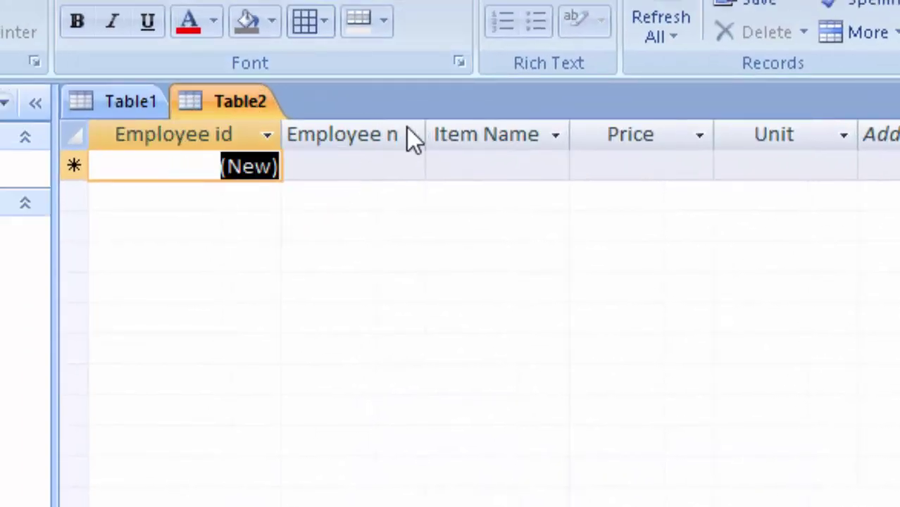
{"action": "left_click_drag", "start_coordinate": [427, 132], "coordinate": [481, 175]}
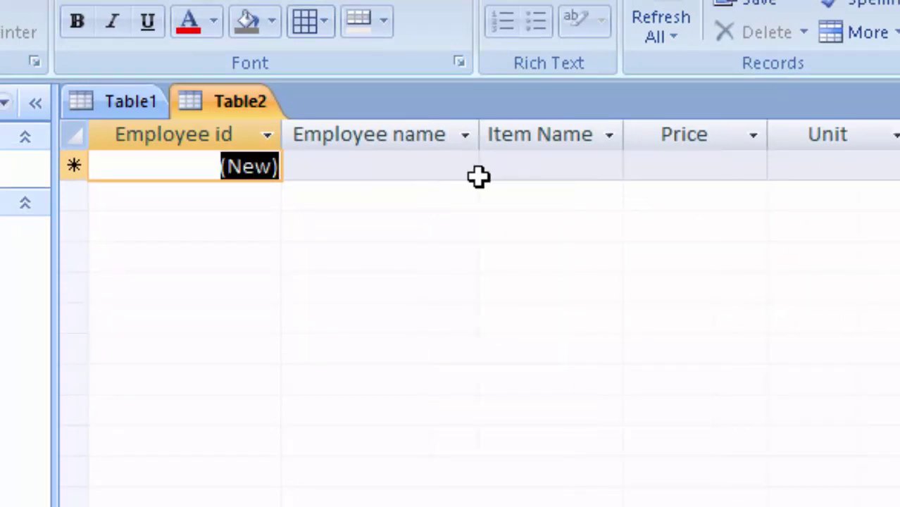
Step: Enter record 1: an employee's name, Keyboard, price ₹320, 6 units
{"action": "left_click", "coordinate": [405, 168]}
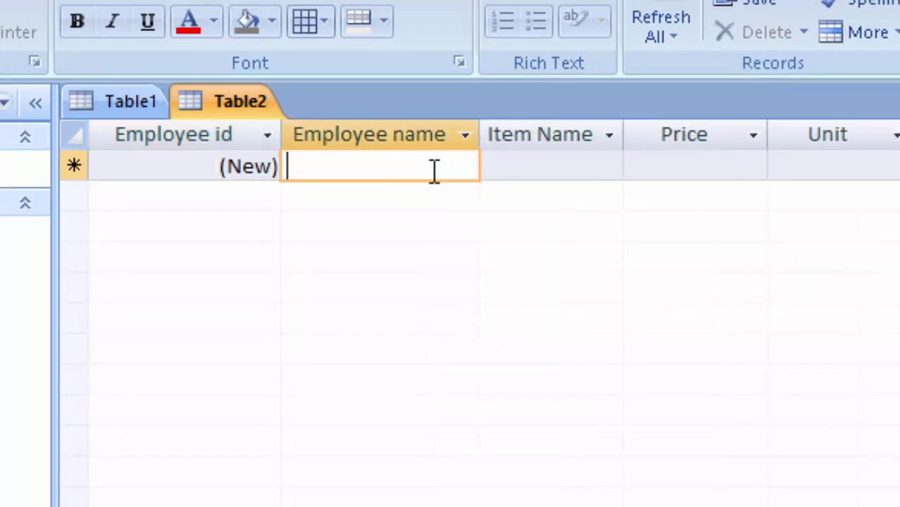
{"action": "type", "text": "Awan"}
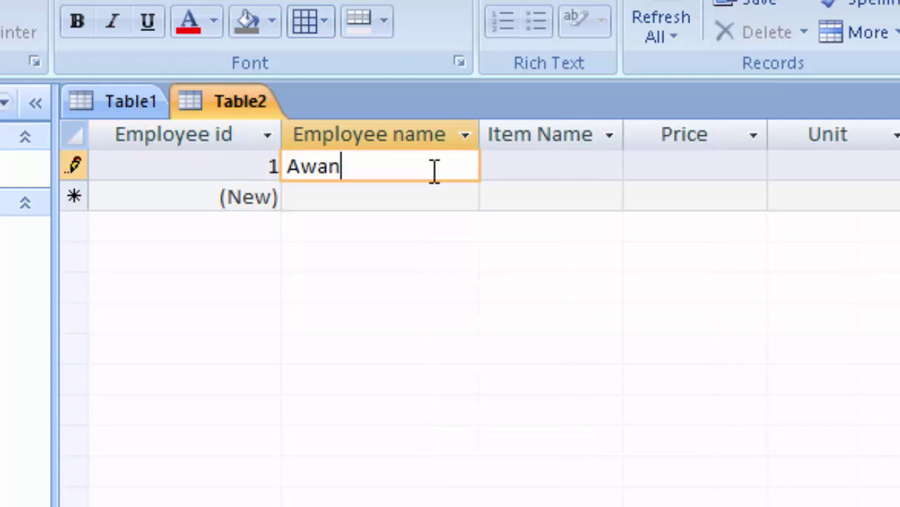
{"action": "type", "text": "ish"}
{"action": "key", "text": "Tab"}
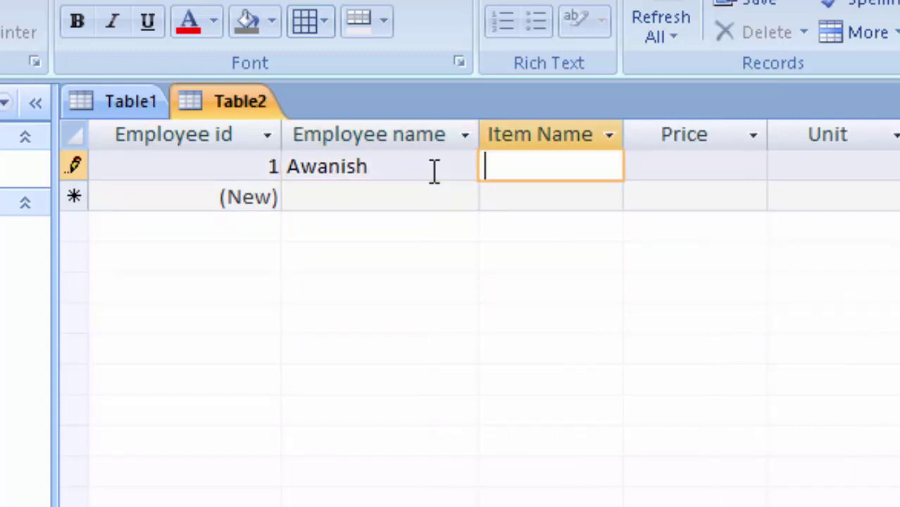
{"action": "type", "text": "Ke"}
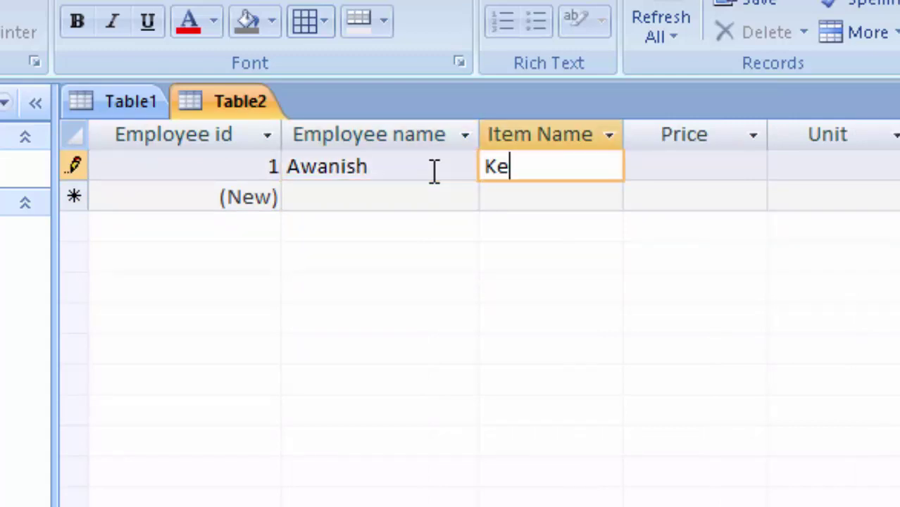
{"action": "type", "text": "yboar"}
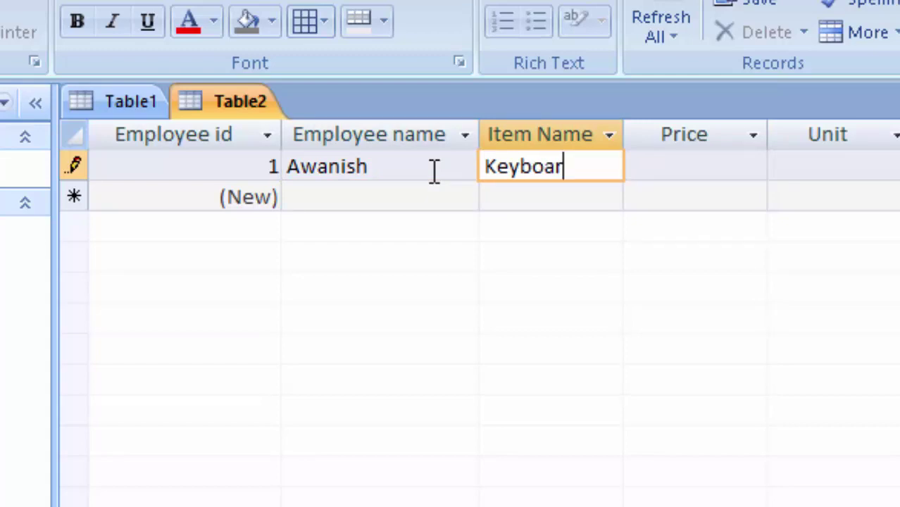
{"action": "type", "text": "d"}
{"action": "key", "text": "Tab"}
{"action": "type", "text": "3"}
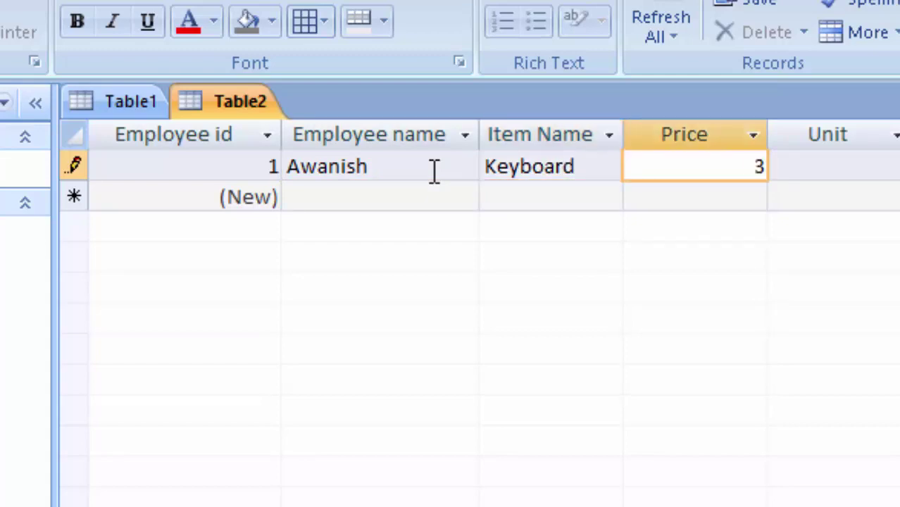
{"action": "type", "text": "20"}
{"action": "key", "text": "Tab"}
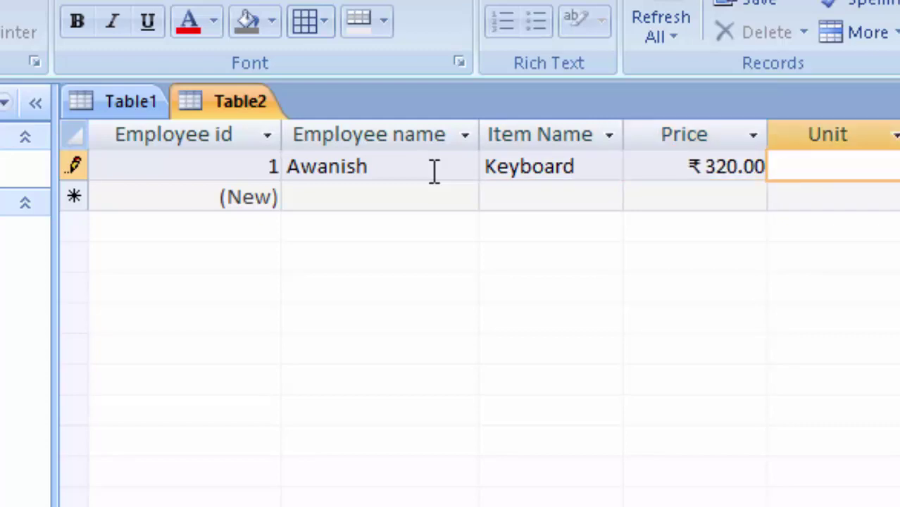
{"action": "type", "text": "6"}
{"action": "key", "text": "Tab"}
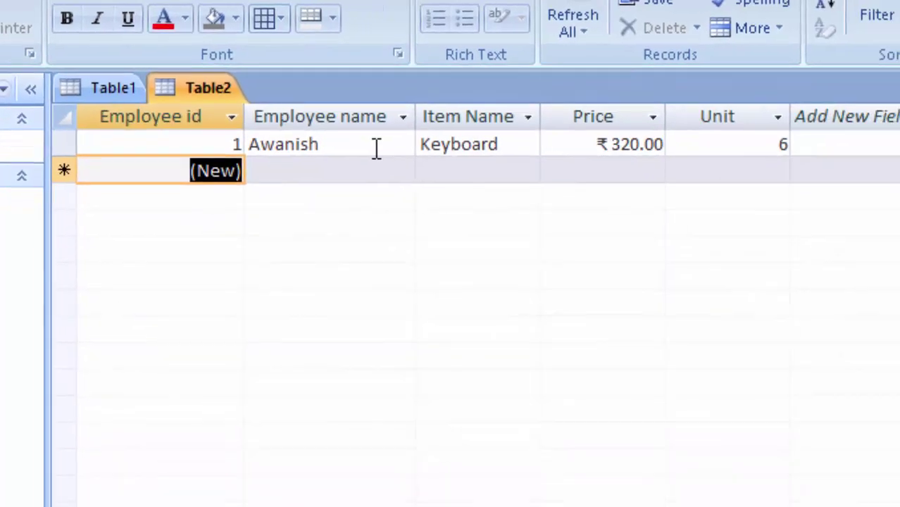
Step: Enter record 2: another employee's name, Mouse, price ₹120, 200 units
{"action": "key", "text": "Tab"}
{"action": "type", "text": "Ra"}
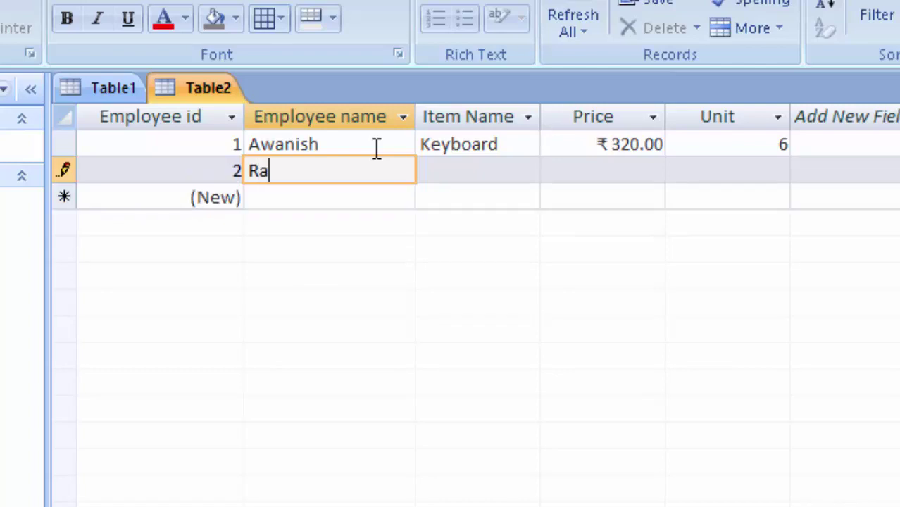
{"action": "type", "text": "m"}
{"action": "key", "text": "Tab"}
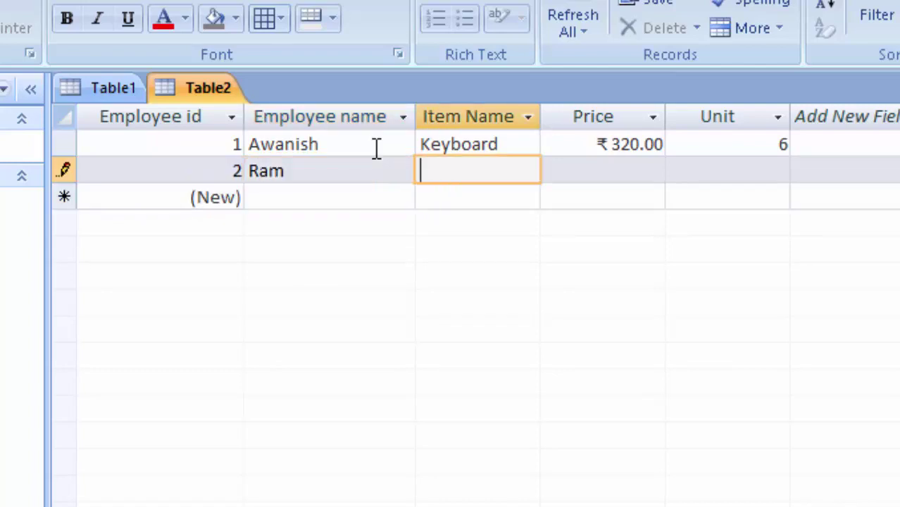
{"action": "type", "text": "Mouse"}
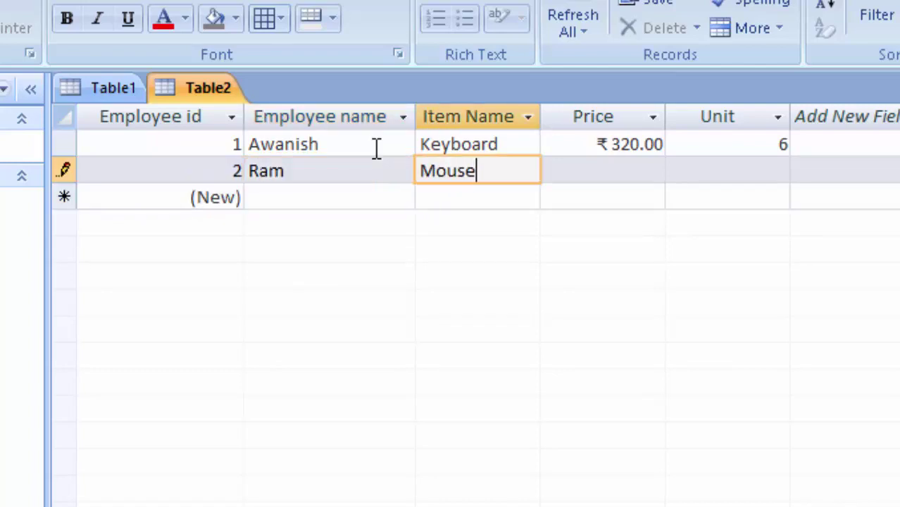
{"action": "key", "text": "Tab"}
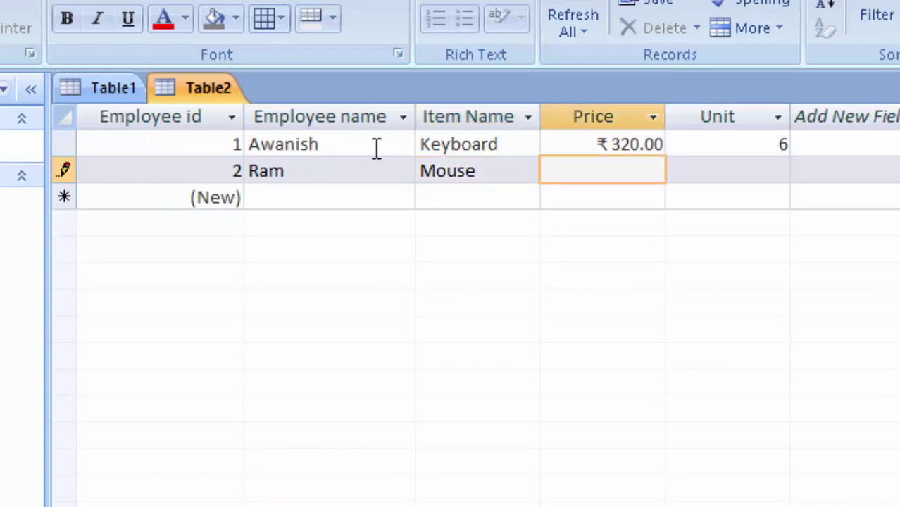
{"action": "type", "text": "120"}
{"action": "key", "text": "Tab"}
{"action": "type", "text": "00"}
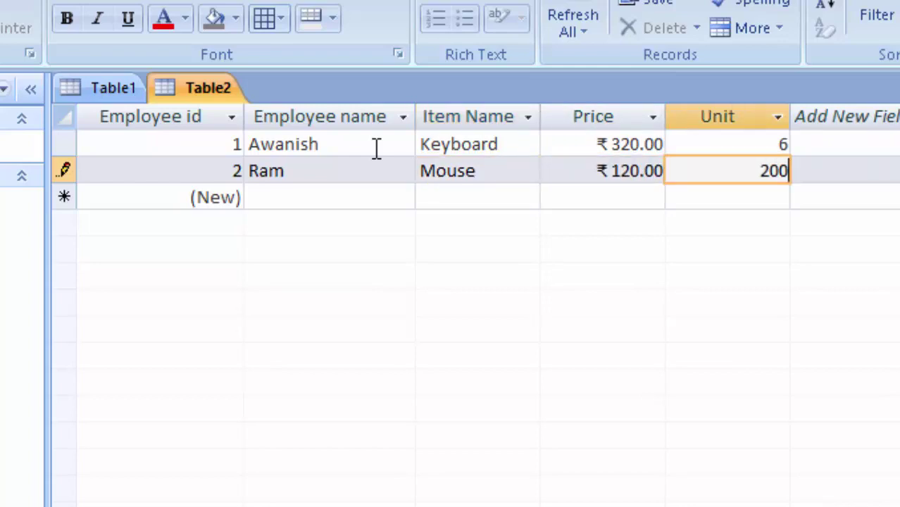
{"action": "key", "text": "Tab"}
{"action": "key", "text": "Tab"}
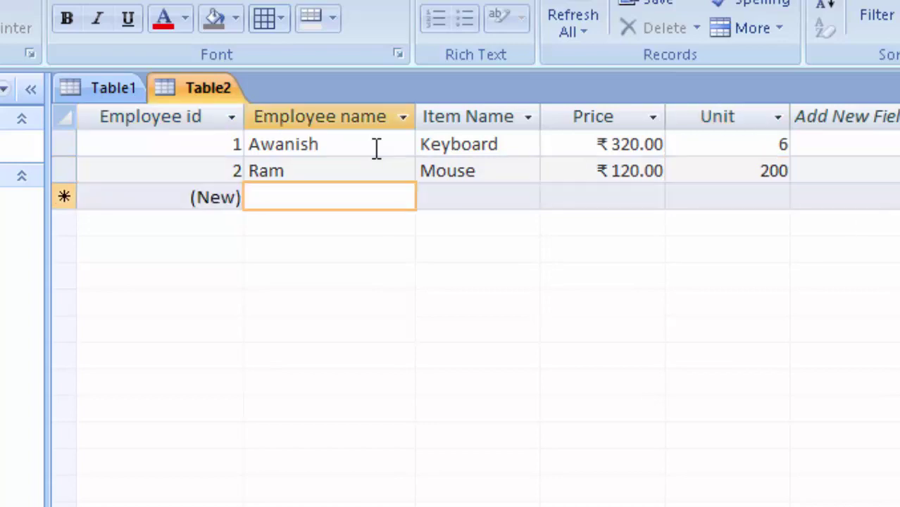
Step: Enter record 3: an employee's name, LED monitor, price ₹13,400, 20 units
{"action": "type", "text": "Saree"}
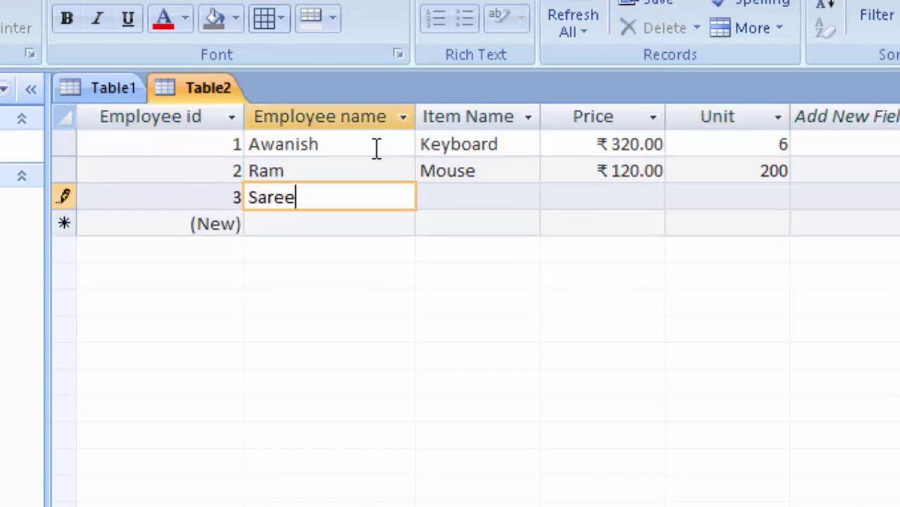
{"action": "type", "text": "ta"}
{"action": "key", "text": "Tab"}
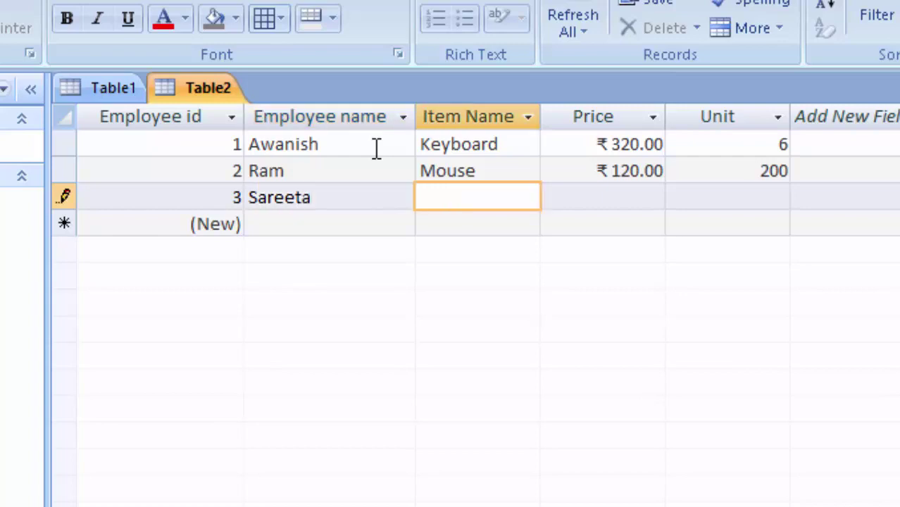
{"action": "type", "text": "LE"}
{"action": "type", "text": "D t"}
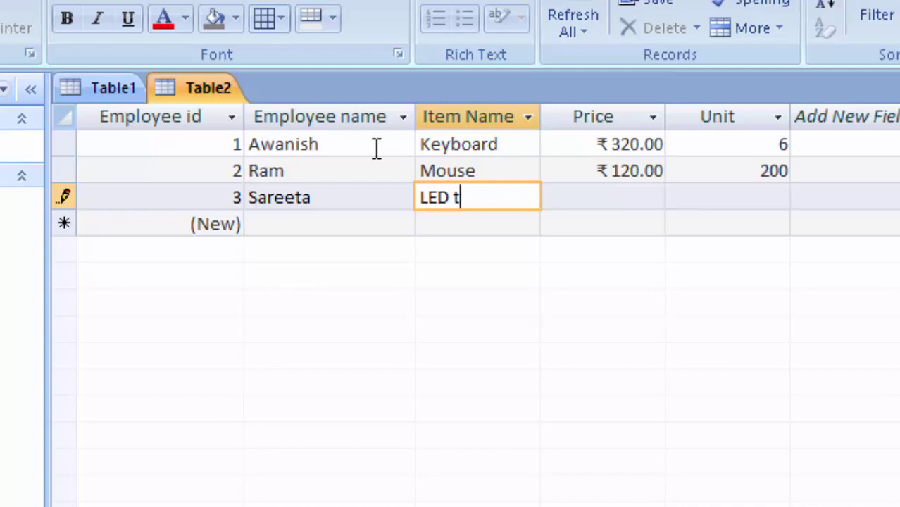
{"action": "key", "text": "BackSpace"}
{"action": "type", "text": "moni"}
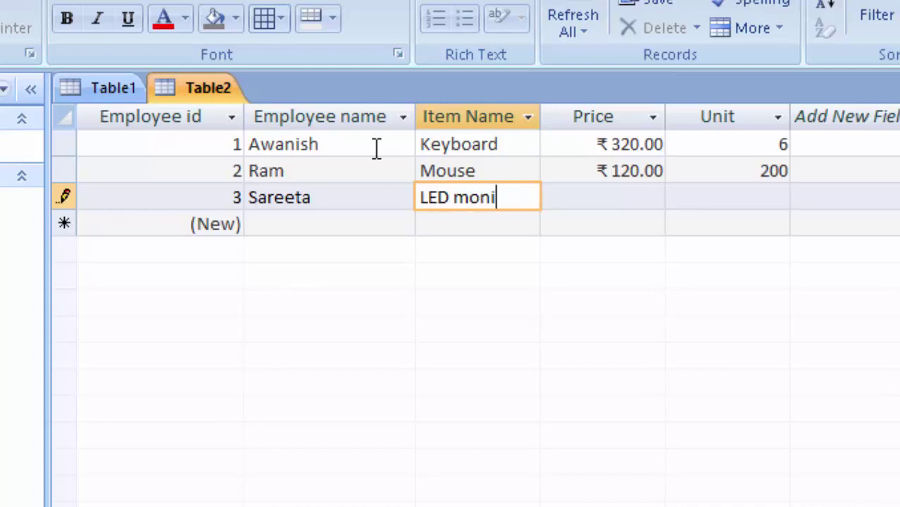
{"action": "type", "text": "tor"}
{"action": "key", "text": "Tab"}
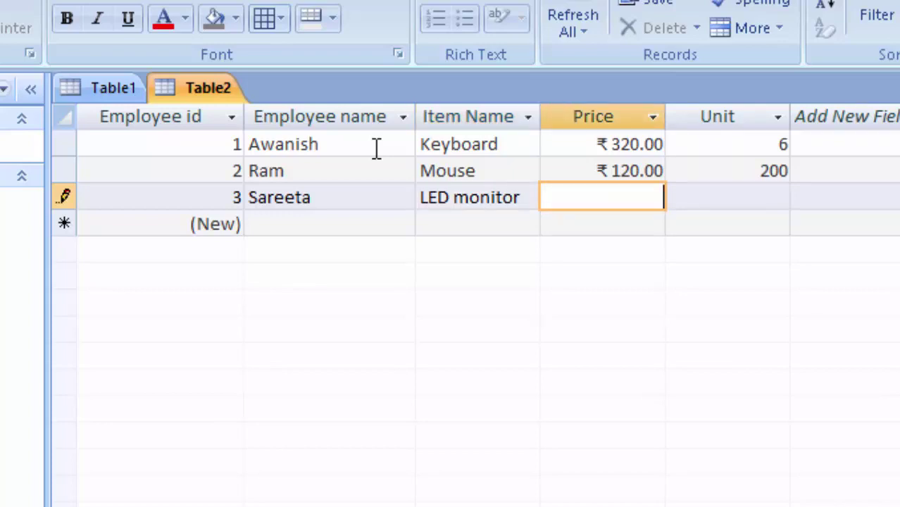
{"action": "type", "text": "134"}
{"action": "type", "text": "00"}
{"action": "key", "text": "Tab"}
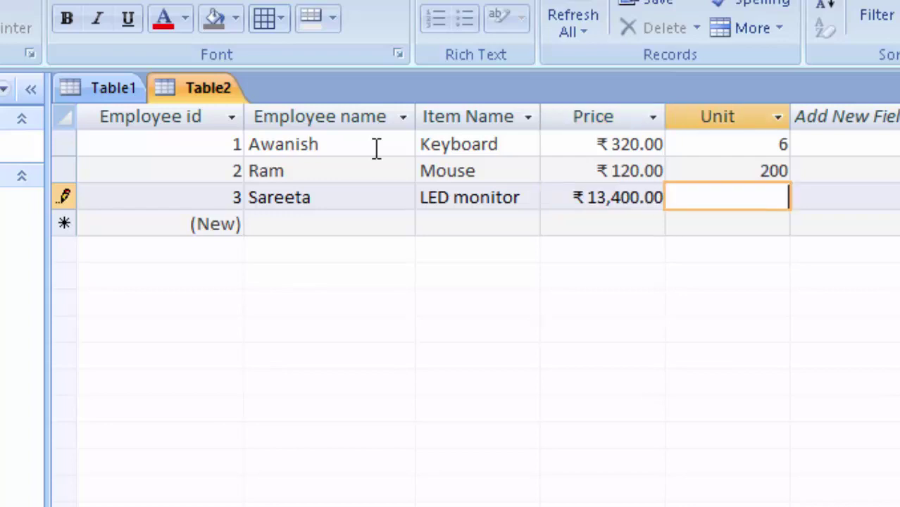
{"action": "type", "text": "20"}
{"action": "key", "text": "Tab"}
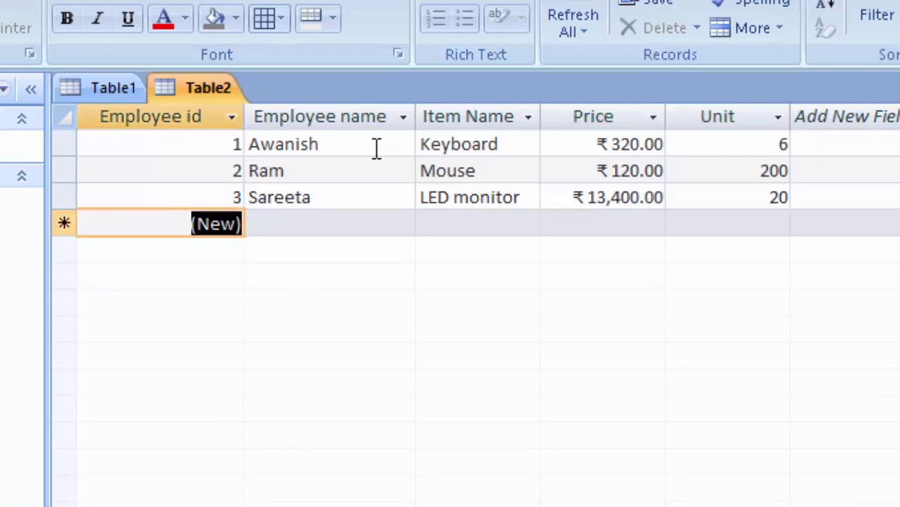
Step: Enter record 4: an employee's name, LCD Monitor, 18 units, correcting the price to ₹6,700
{"action": "key", "text": "Tab"}
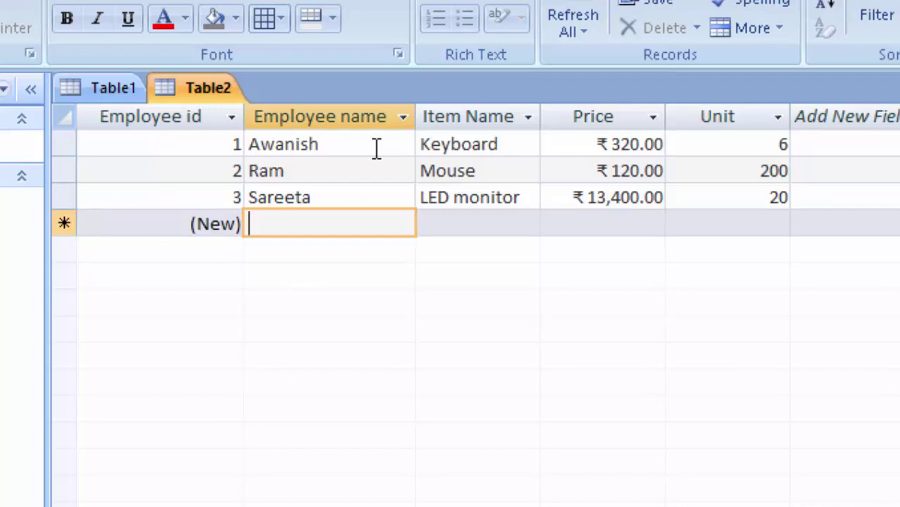
{"action": "type", "text": "Ris"}
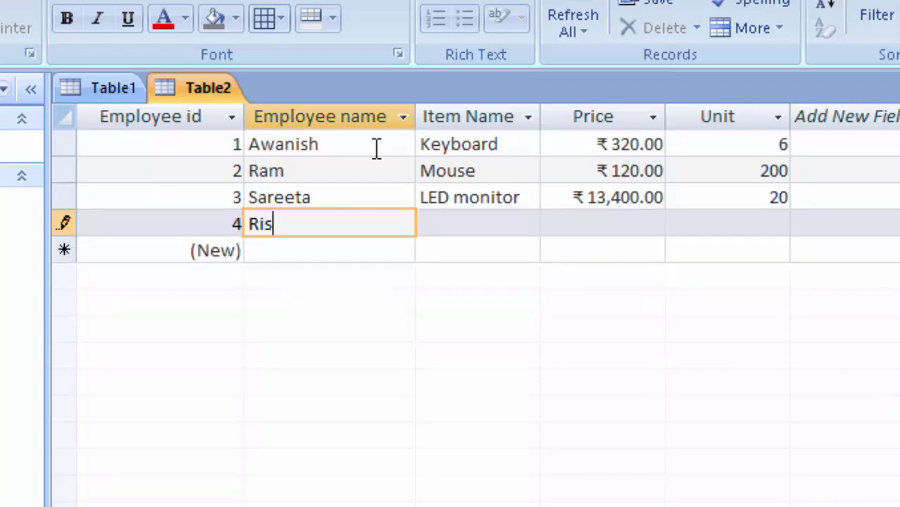
{"action": "type", "text": "hita"}
{"action": "key", "text": "Tab"}
{"action": "type", "text": "L"}
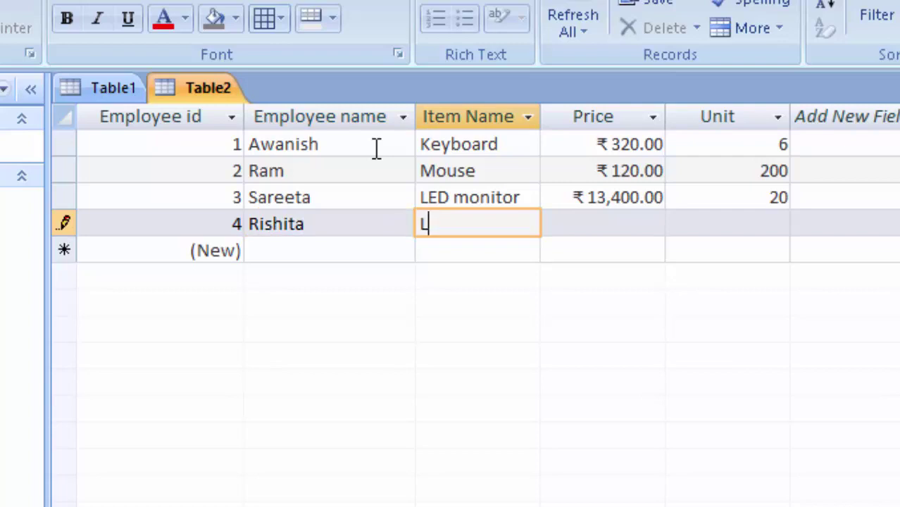
{"action": "type", "text": "CD"}
{"action": "type", "text": " Monit"}
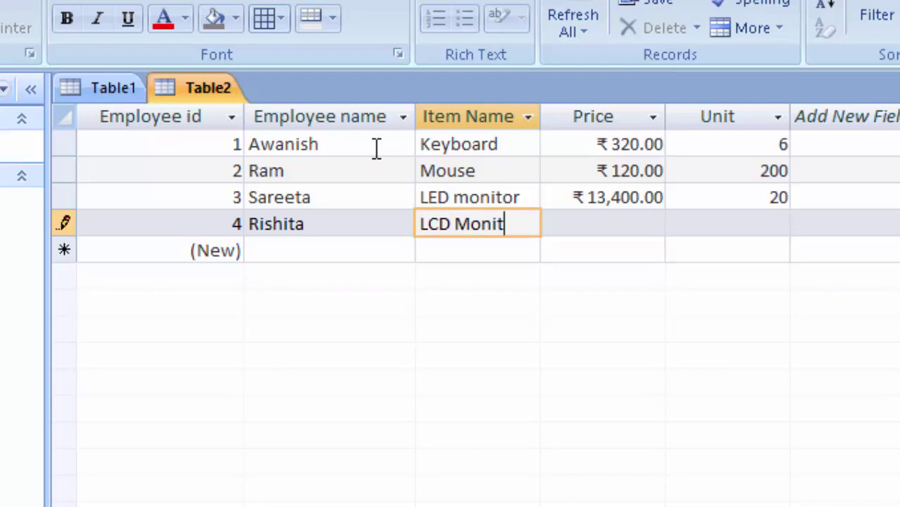
{"action": "type", "text": "or"}
{"action": "key", "text": "Tab"}
{"action": "type", "text": "1"}
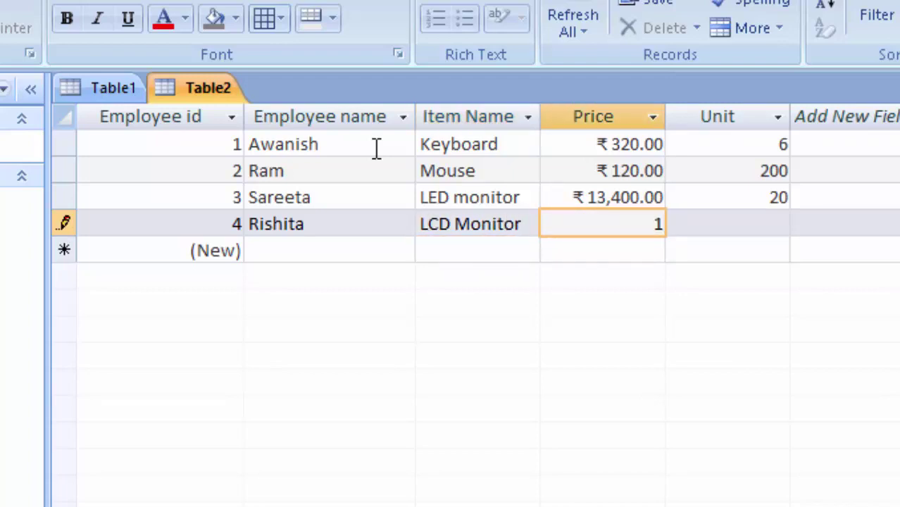
{"action": "type", "text": "8"}
{"action": "key", "text": "Tab"}
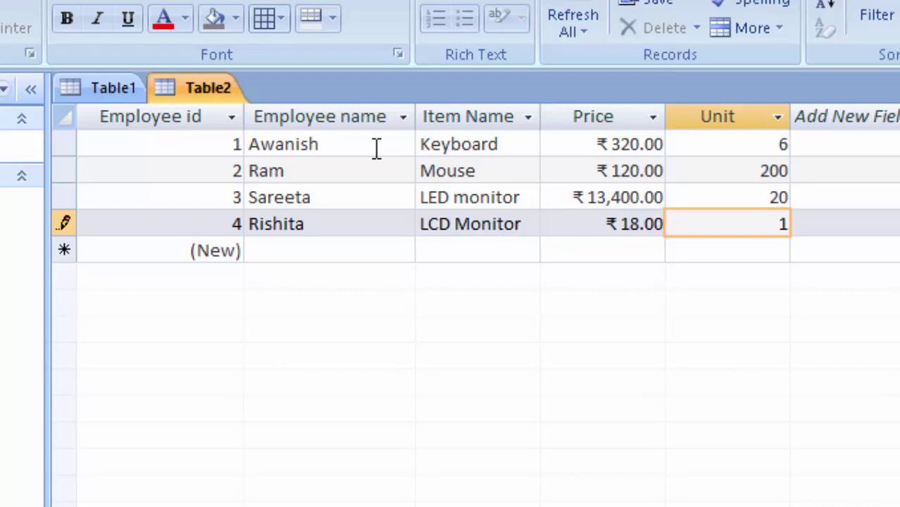
{"action": "type", "text": "8"}
{"action": "left_click", "coordinate": [624, 223]}
{"action": "left_click_drag", "start_coordinate": [624, 224], "coordinate": [695, 231]}
{"action": "key", "text": "BackSpace"}
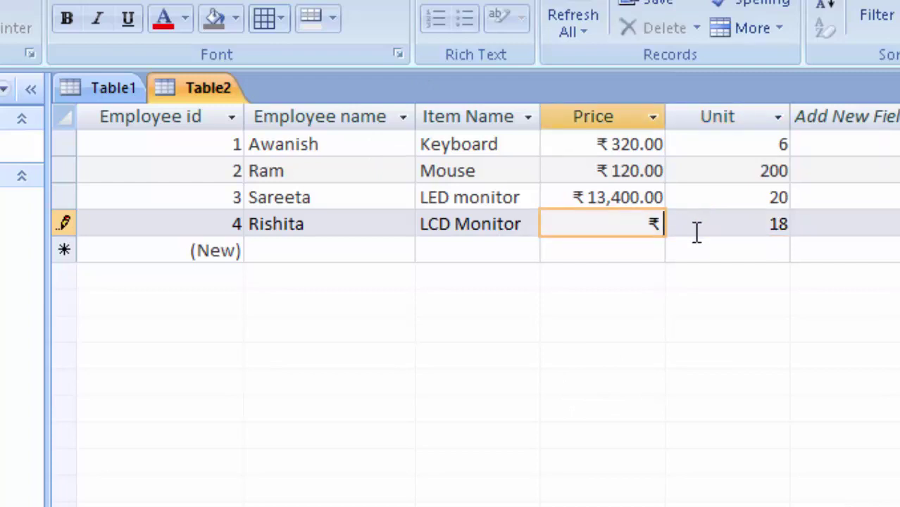
{"action": "type", "text": "6700"}
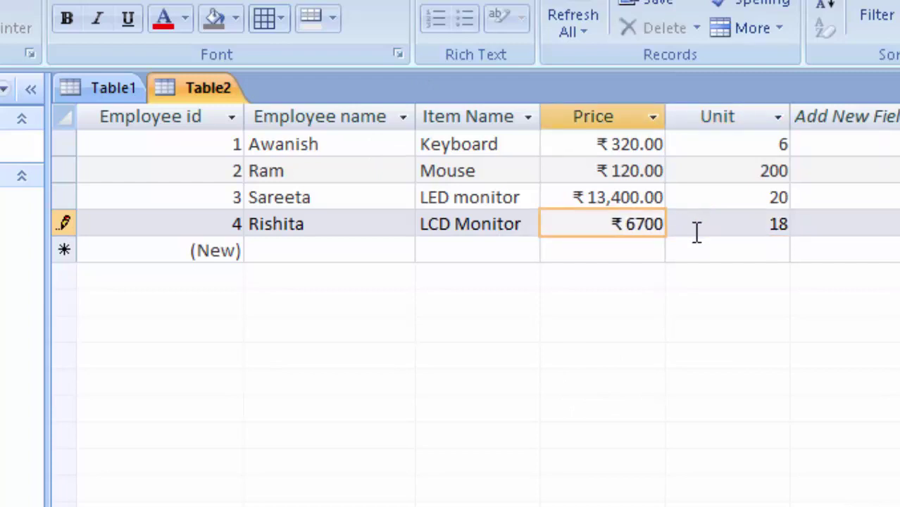
{"action": "key", "text": "Tab"}
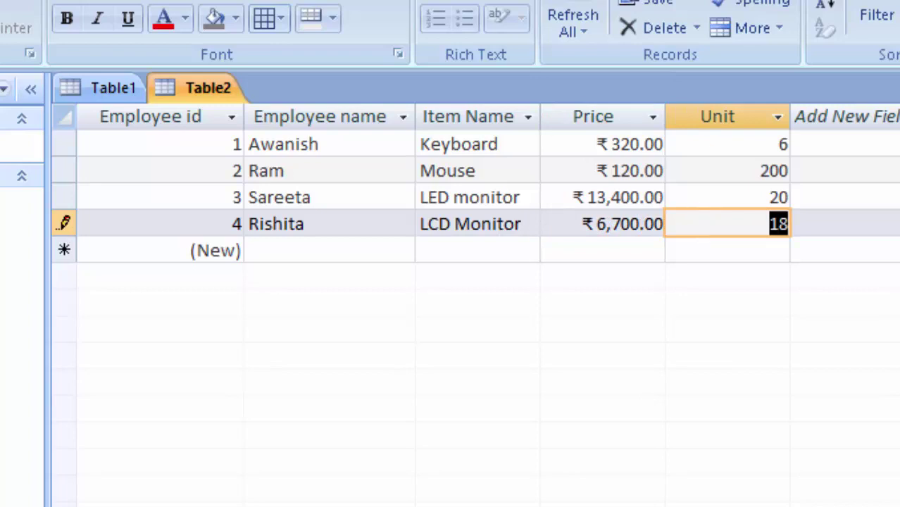
Step: Enter record 5: an employee's name, Wire Less Keyboard, price ₹760, 50 units
{"action": "left_click", "coordinate": [271, 251]}
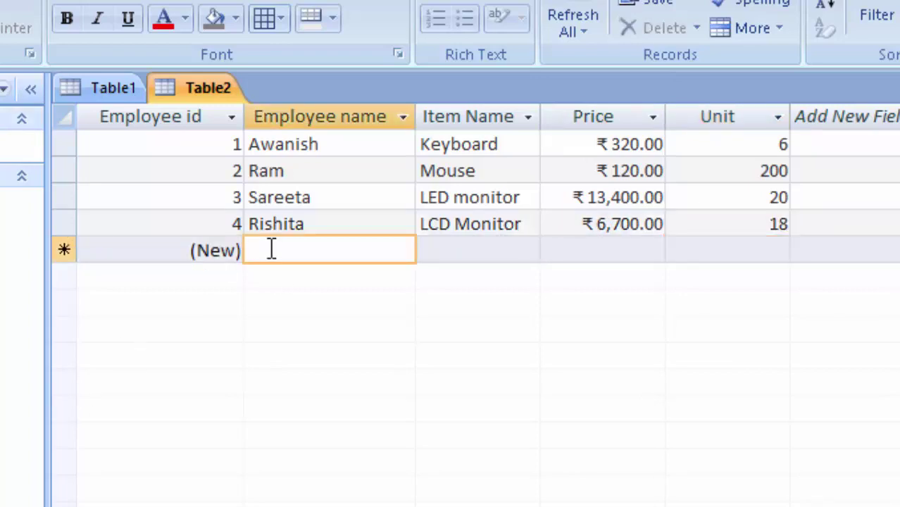
{"action": "type", "text": "Gau"}
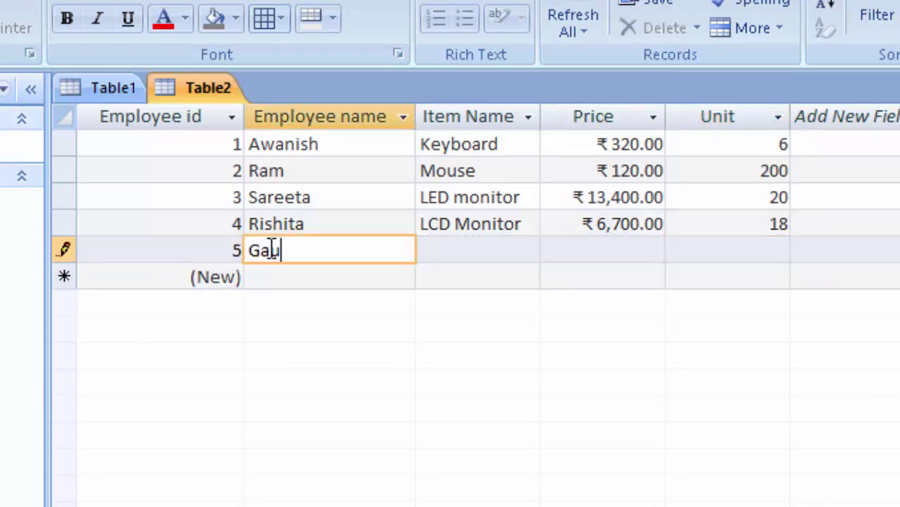
{"action": "type", "text": "rav"}
{"action": "key", "text": "Tab"}
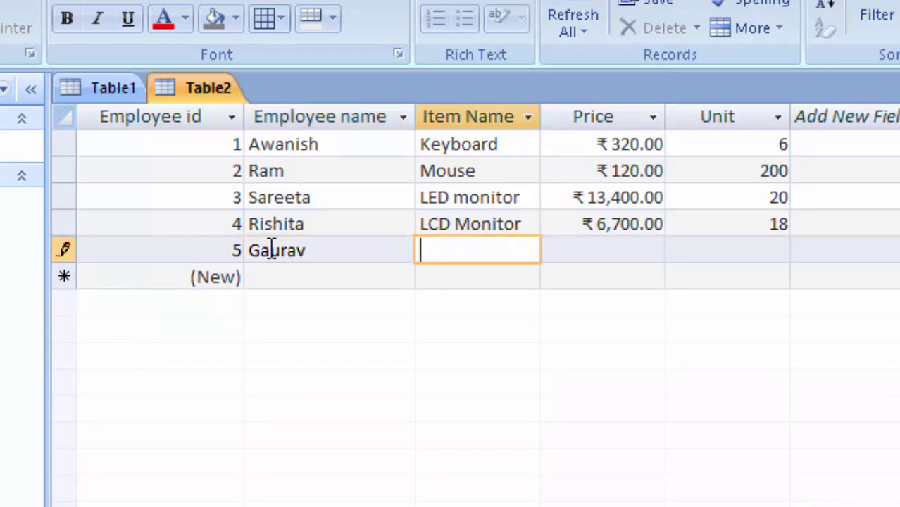
{"action": "type", "text": "W"}
{"action": "type", "text": "ire L"}
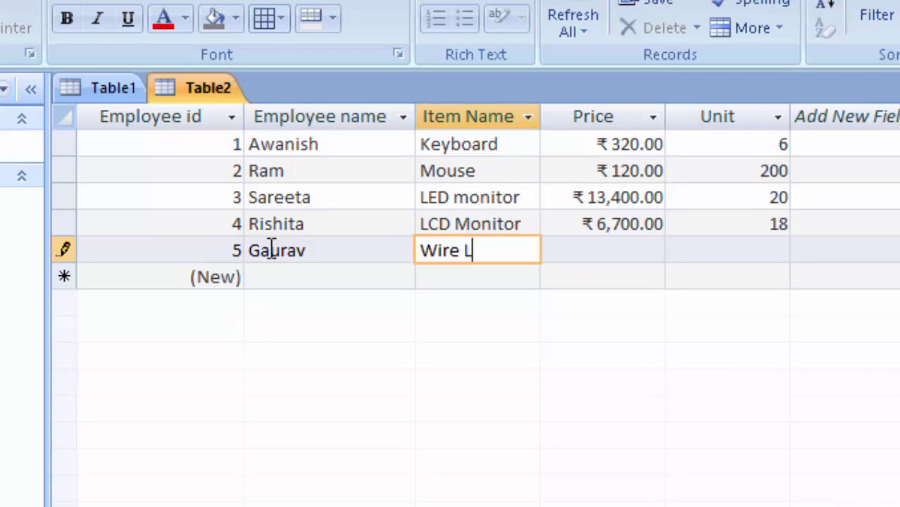
{"action": "type", "text": "e"}
{"action": "type", "text": "s"}
{"action": "type", "text": "Keybo"}
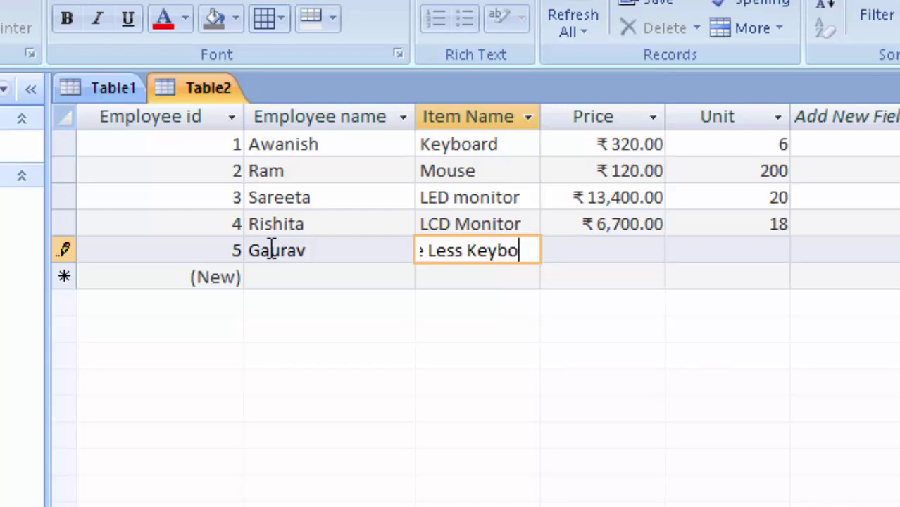
{"action": "type", "text": "ard"}
{"action": "key", "text": "Tab"}
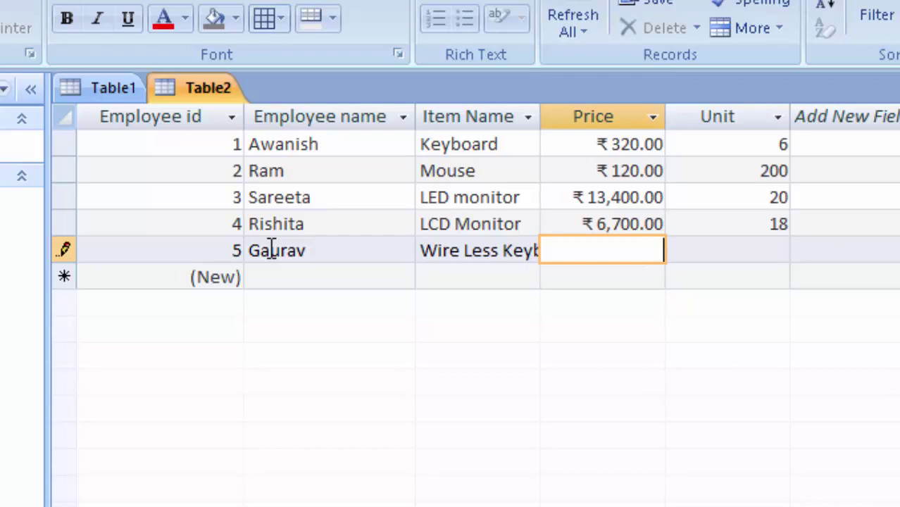
{"action": "type", "text": "76"}
{"action": "type", "text": "0"}
{"action": "key", "text": "Tab"}
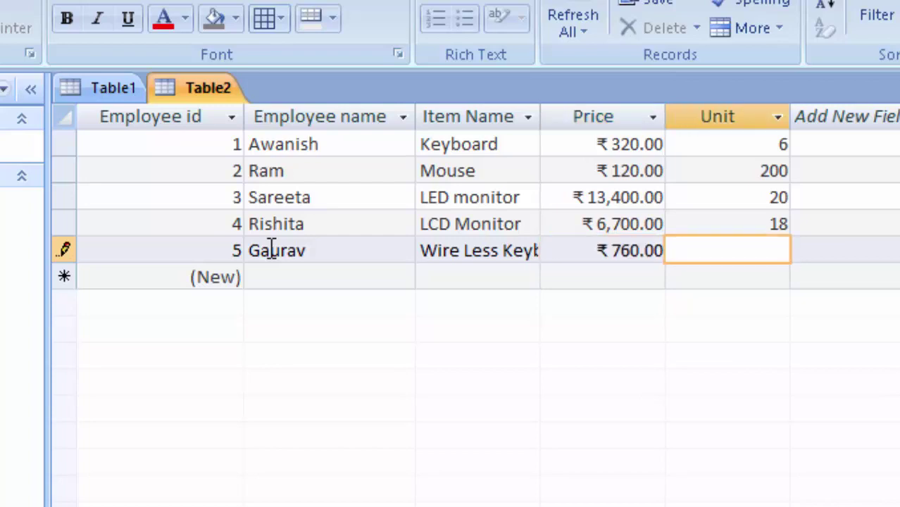
{"action": "type", "text": "50"}
{"action": "key", "text": "Tab"}
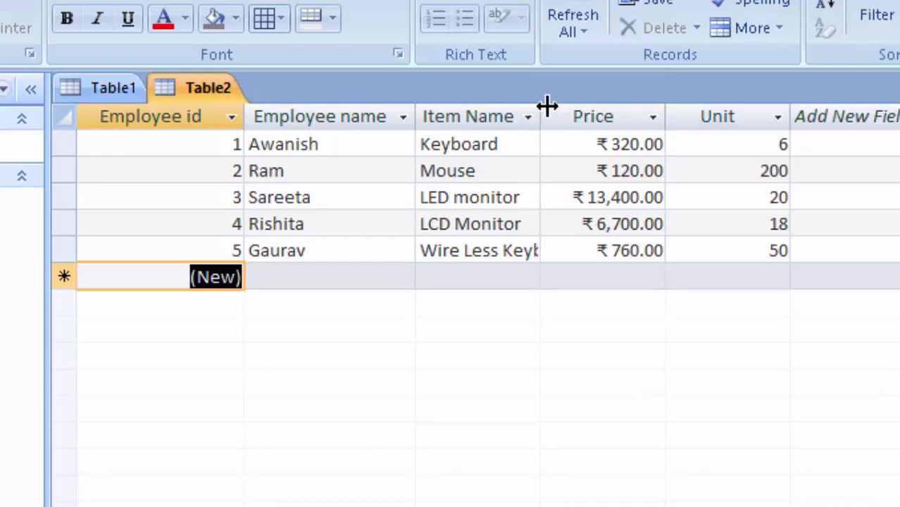
Step: Widen the Item Name column until Wire Less Keyboard shows in full
{"action": "left_click_drag", "start_coordinate": [544, 105], "coordinate": [572, 146]}
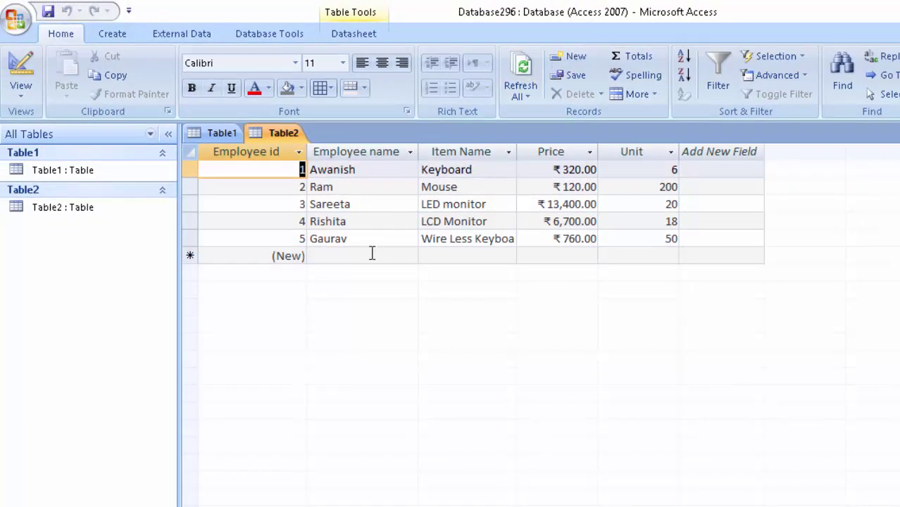
{"action": "left_click", "coordinate": [370, 257]}
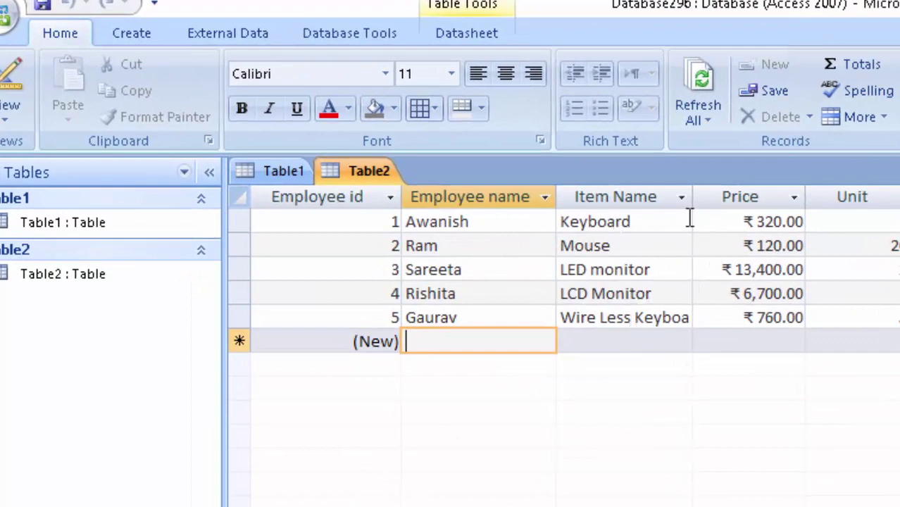
{"action": "left_click", "coordinate": [717, 200]}
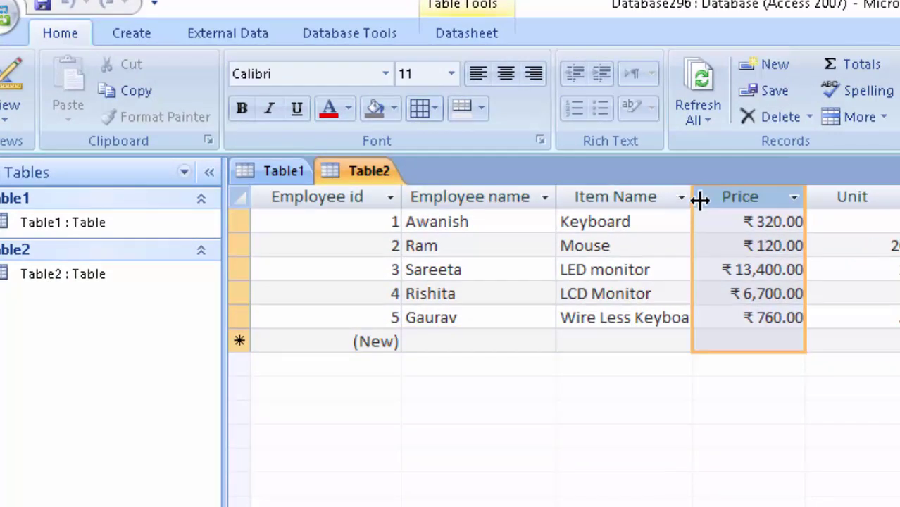
{"action": "left_click_drag", "start_coordinate": [698, 202], "coordinate": [713, 204]}
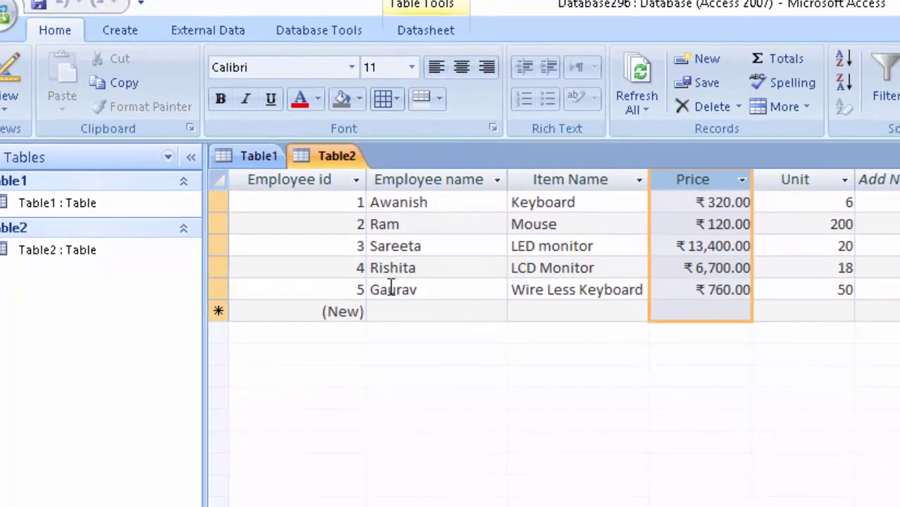
{"action": "left_click", "coordinate": [405, 315]}
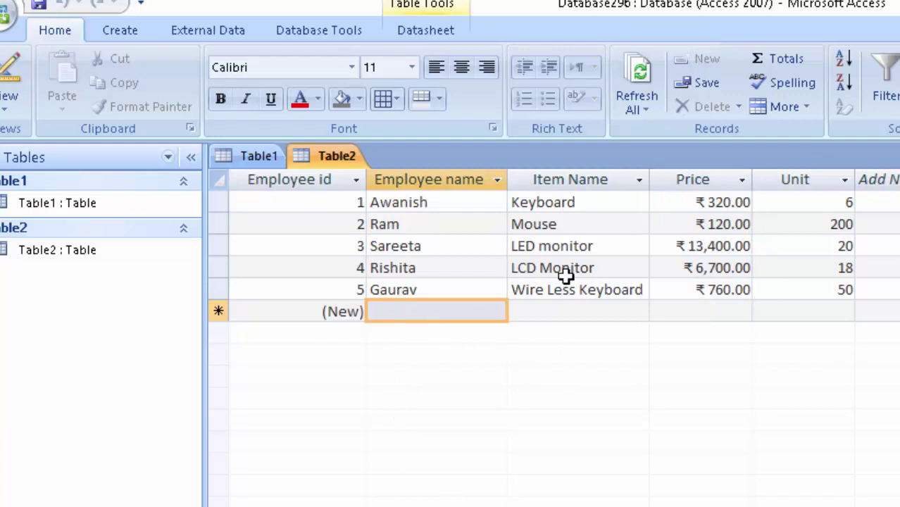
Step: Add a Totals row counting Employee name and Item Name (5 each) and summing Price to ₹21,300.00
{"action": "left_click", "coordinate": [765, 58]}
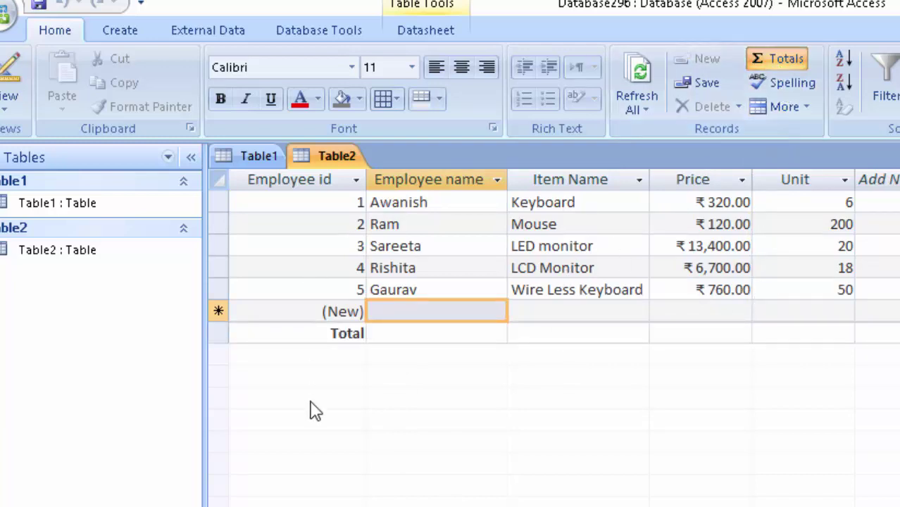
{"action": "left_click", "coordinate": [407, 336]}
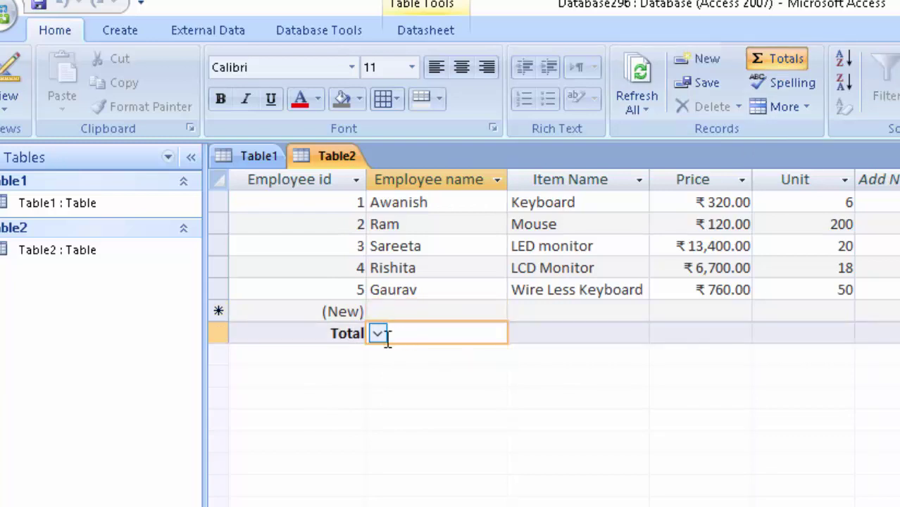
{"action": "left_click", "coordinate": [378, 334]}
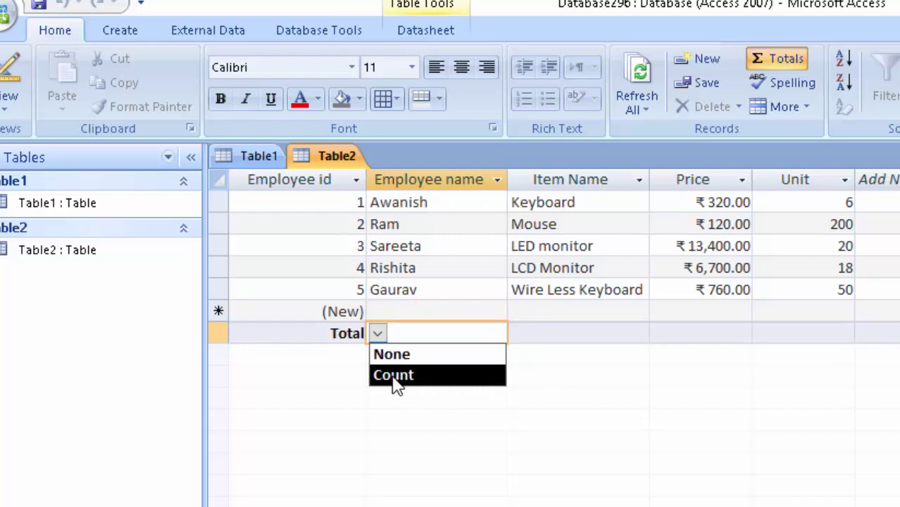
{"action": "left_click", "coordinate": [394, 375]}
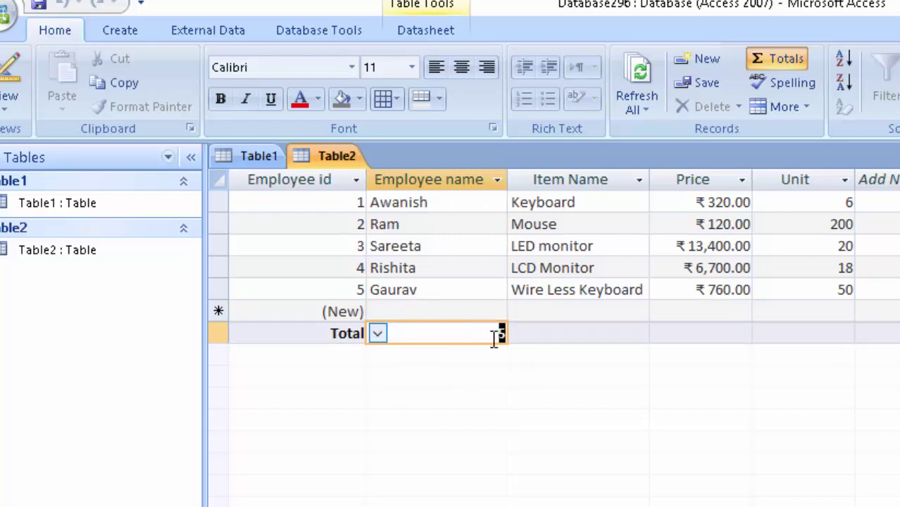
{"action": "left_click", "coordinate": [550, 333]}
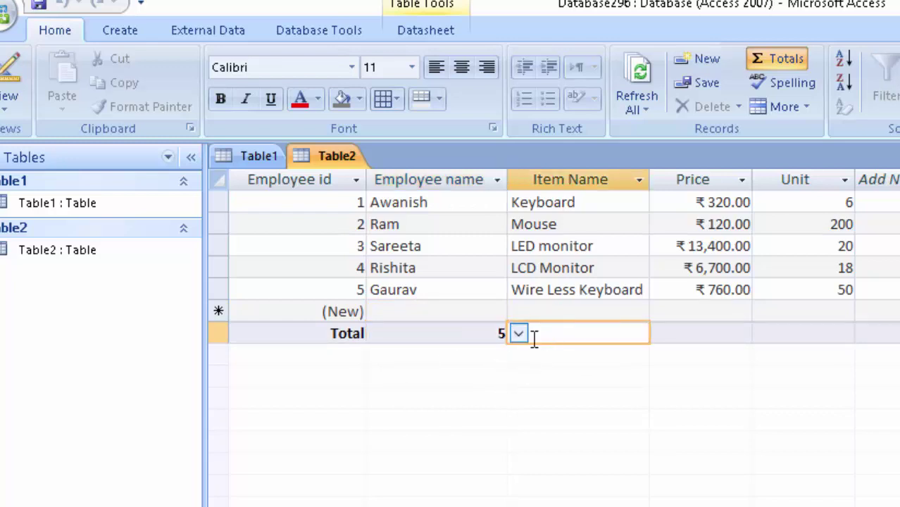
{"action": "left_click", "coordinate": [519, 335]}
{"action": "left_click", "coordinate": [538, 375]}
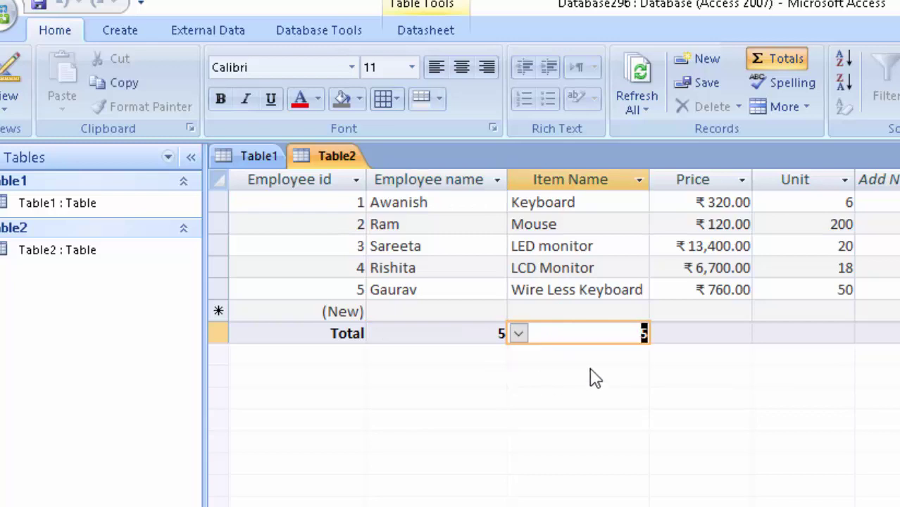
{"action": "left_click", "coordinate": [595, 338]}
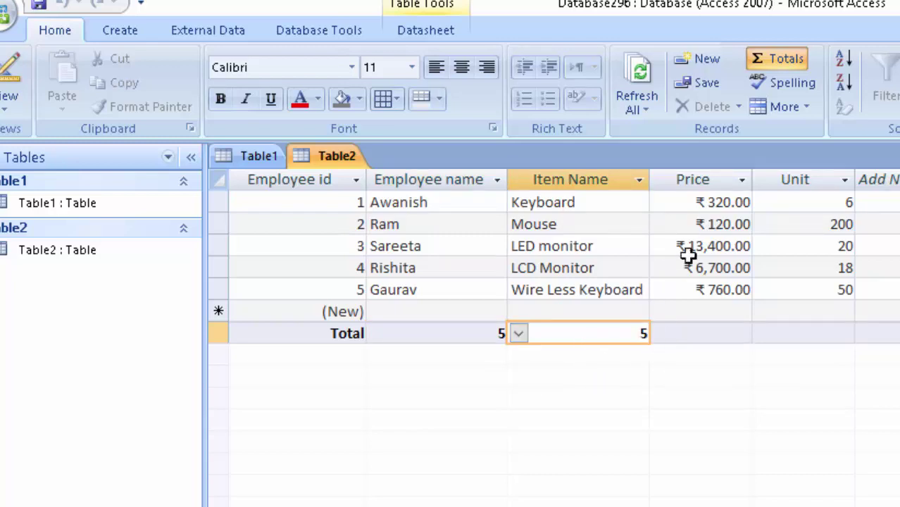
{"action": "left_click", "coordinate": [711, 332]}
{"action": "left_click", "coordinate": [660, 334]}
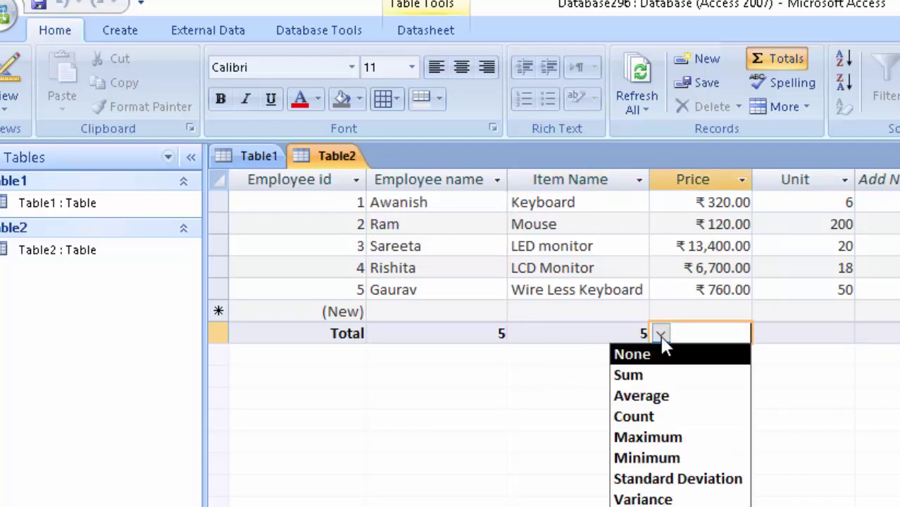
{"action": "left_click", "coordinate": [672, 377]}
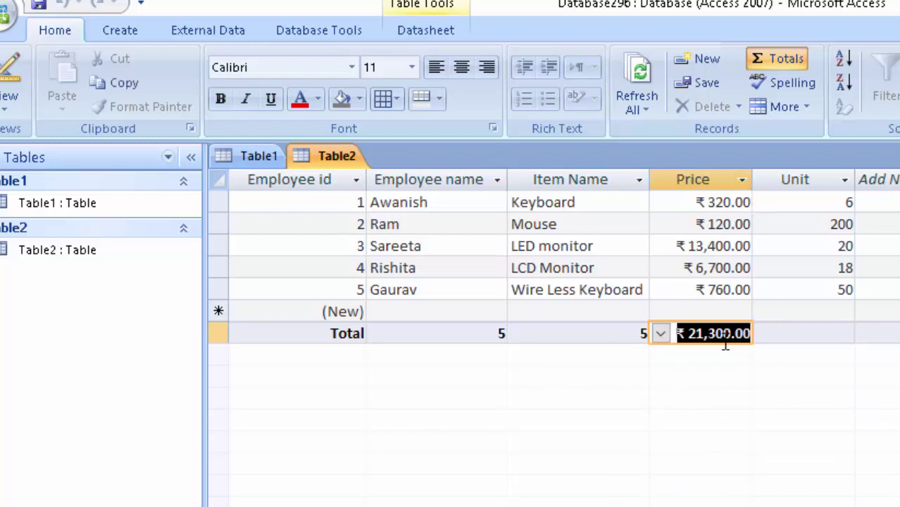
{"action": "left_click", "coordinate": [802, 334]}
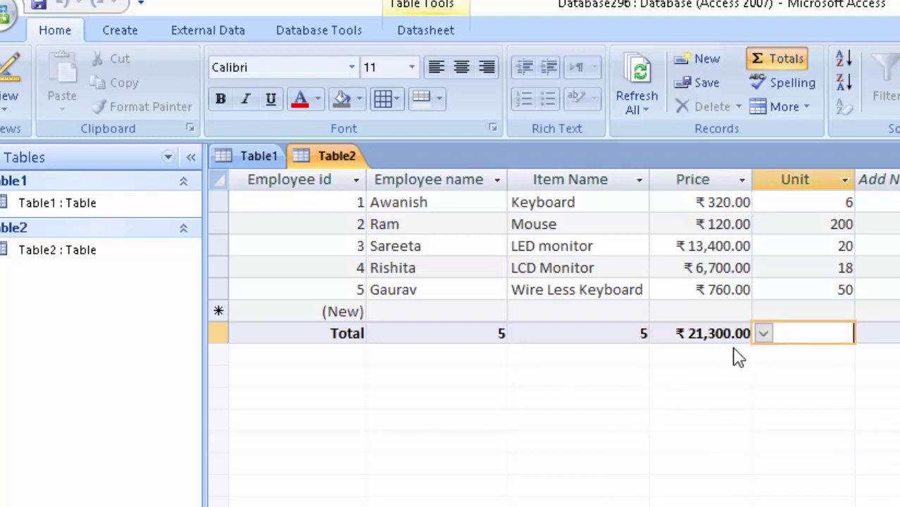
Step: Change the Unit total from Count to Sum so it shows 294
{"action": "left_click", "coordinate": [764, 336]}
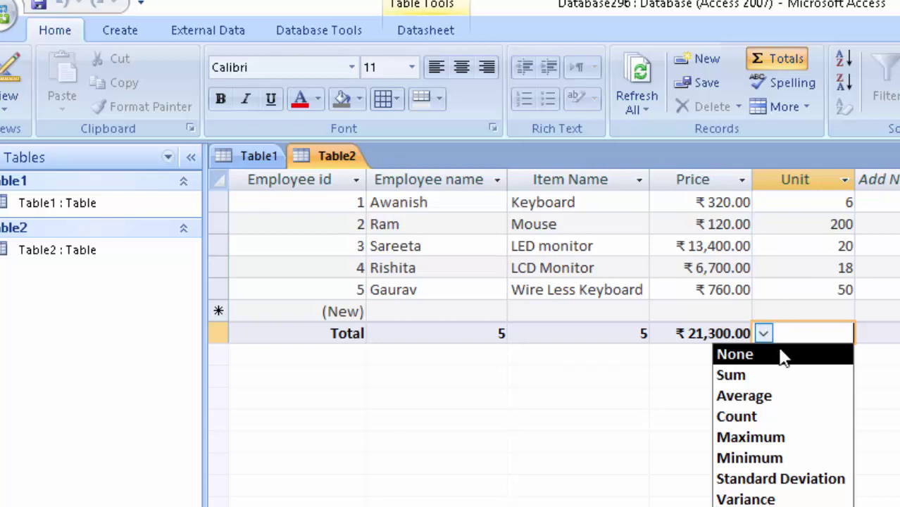
{"action": "left_click", "coordinate": [767, 417]}
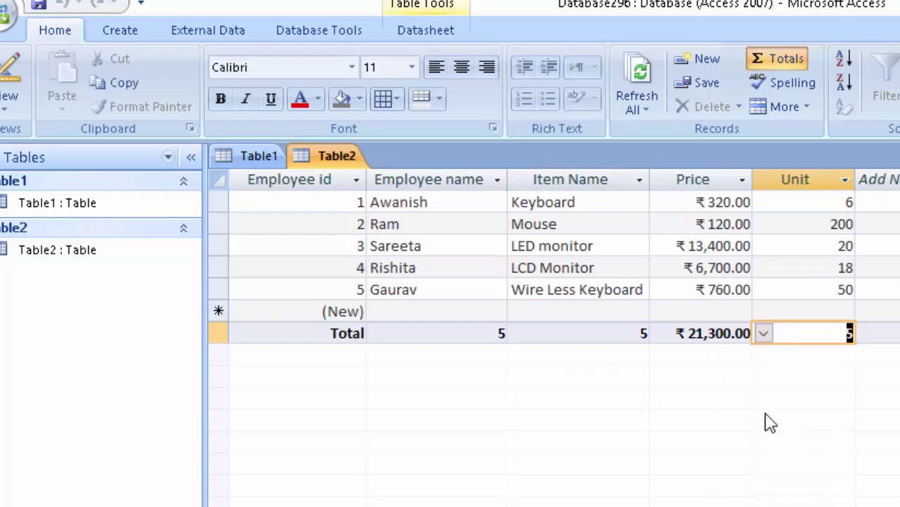
{"action": "left_click", "coordinate": [837, 334]}
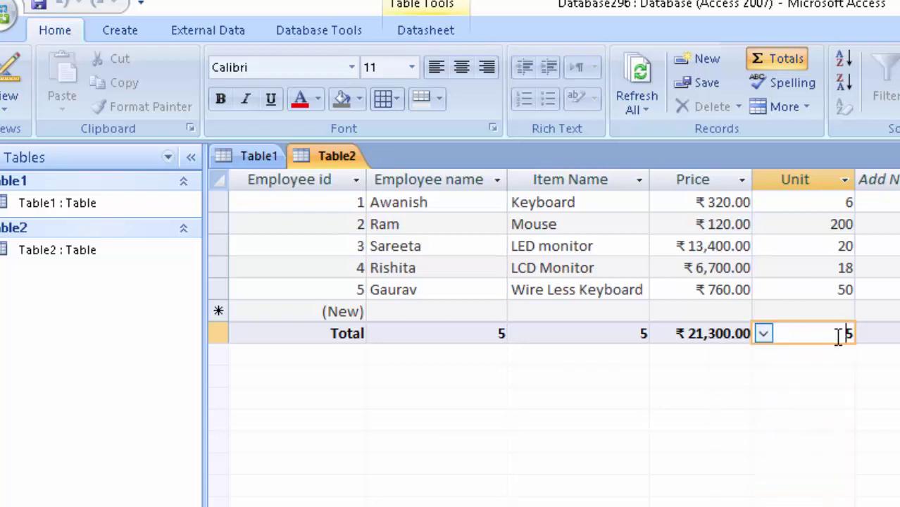
{"action": "left_click_drag", "start_coordinate": [838, 335], "coordinate": [871, 345]}
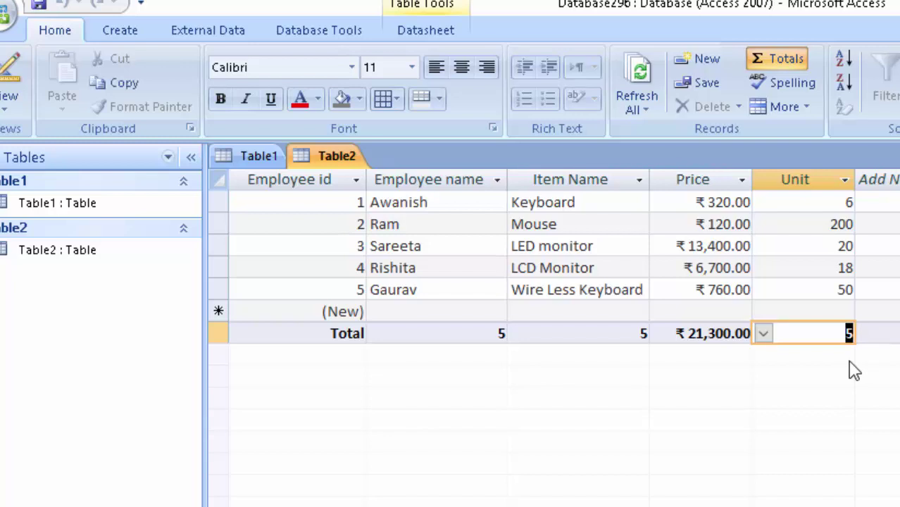
{"action": "left_click", "coordinate": [765, 334]}
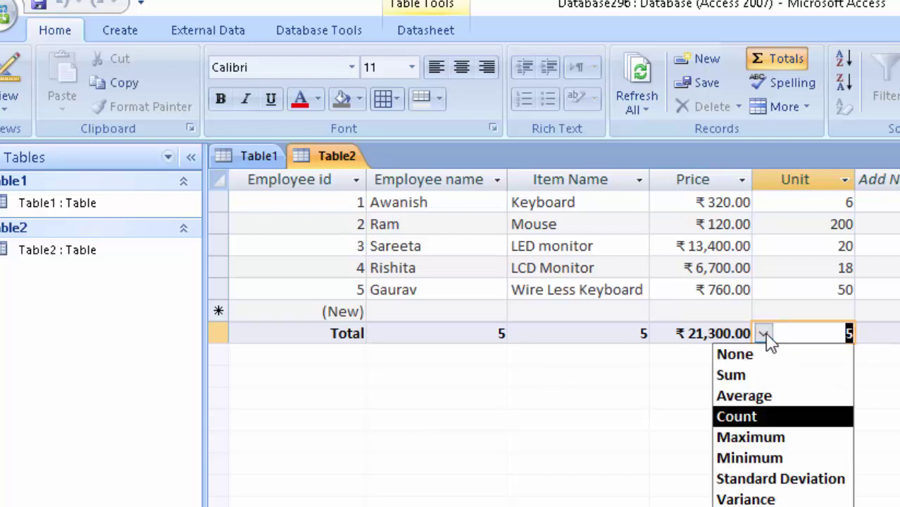
{"action": "left_click", "coordinate": [769, 379]}
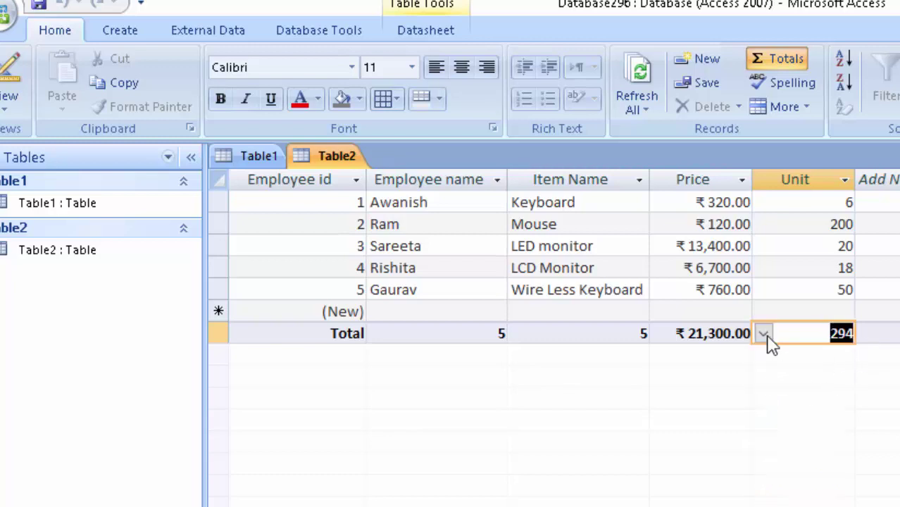
{"action": "left_click", "coordinate": [799, 326]}
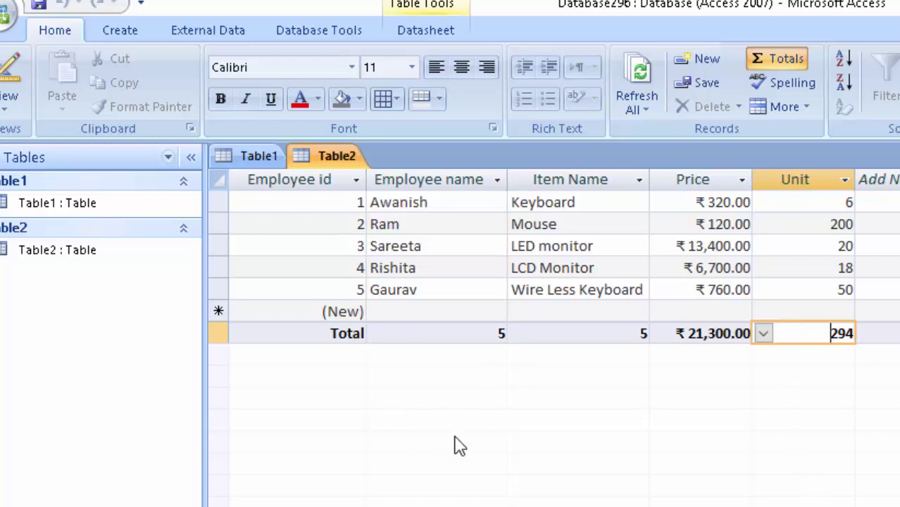
Step: Give Table2's alternate datasheet rows a black fill
{"action": "left_click", "coordinate": [398, 98]}
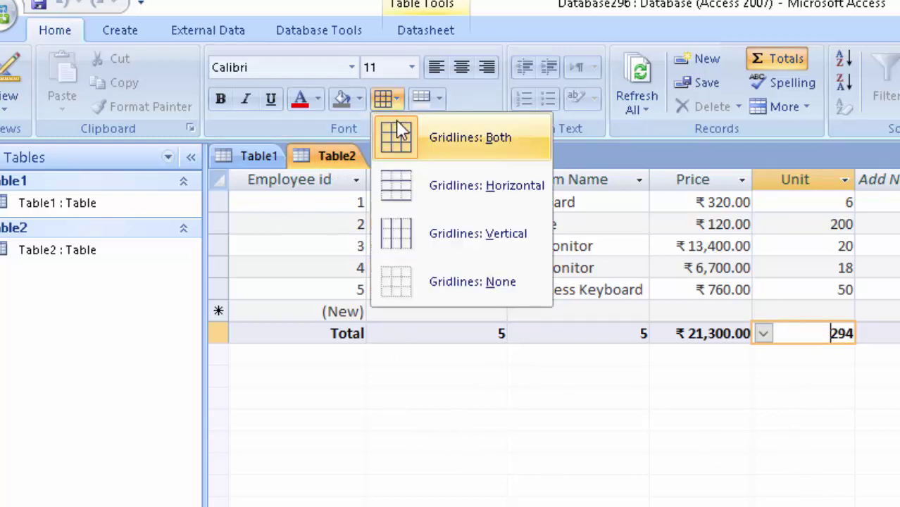
{"action": "left_click", "coordinate": [438, 98]}
{"action": "left_click", "coordinate": [438, 230]}
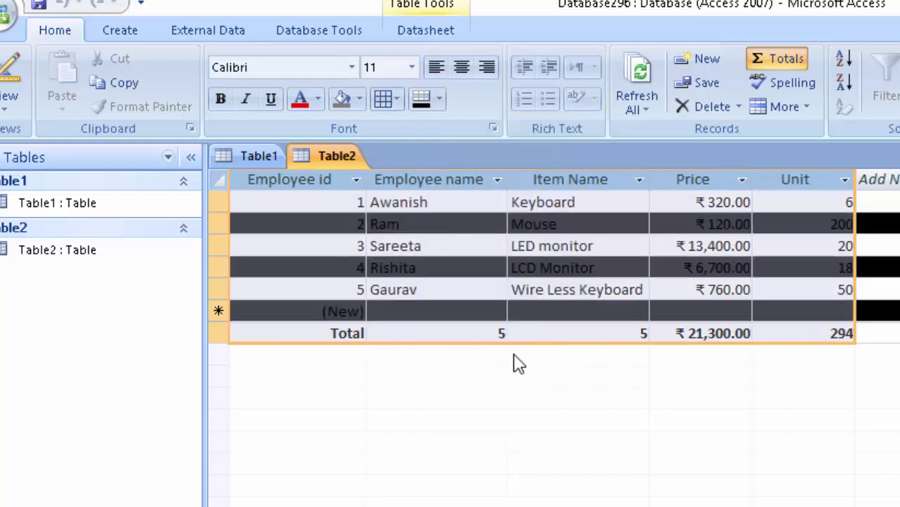
{"action": "left_click", "coordinate": [532, 311]}
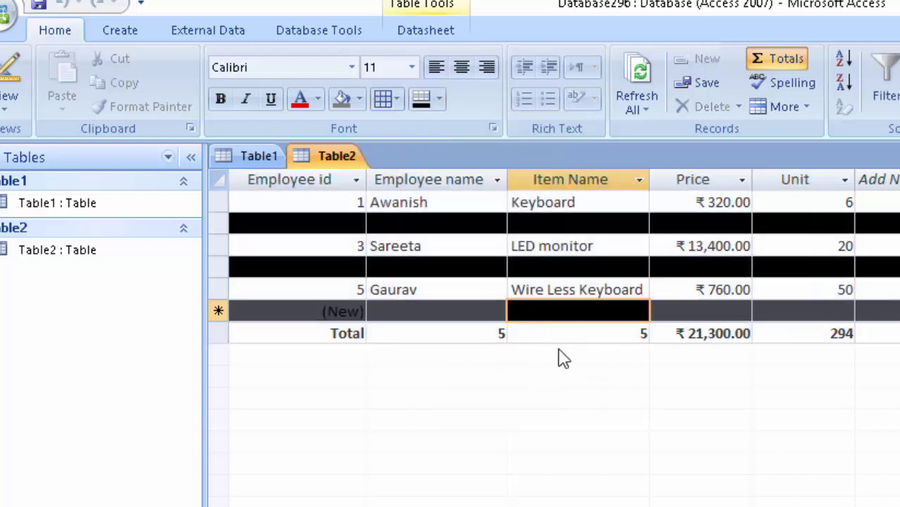
Step: Change the alternate row fill to light orange, then reopen Table2 and select the Total row
{"action": "left_click", "coordinate": [357, 98]}
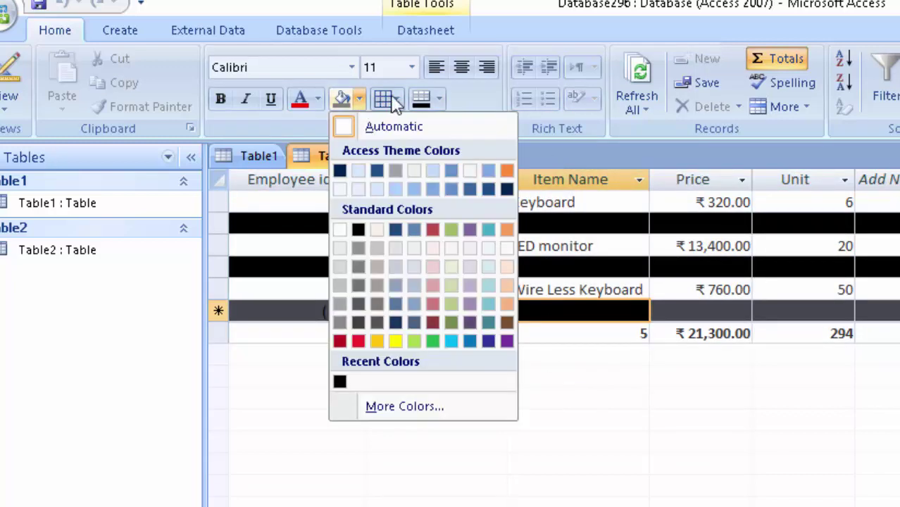
{"action": "left_click", "coordinate": [440, 100]}
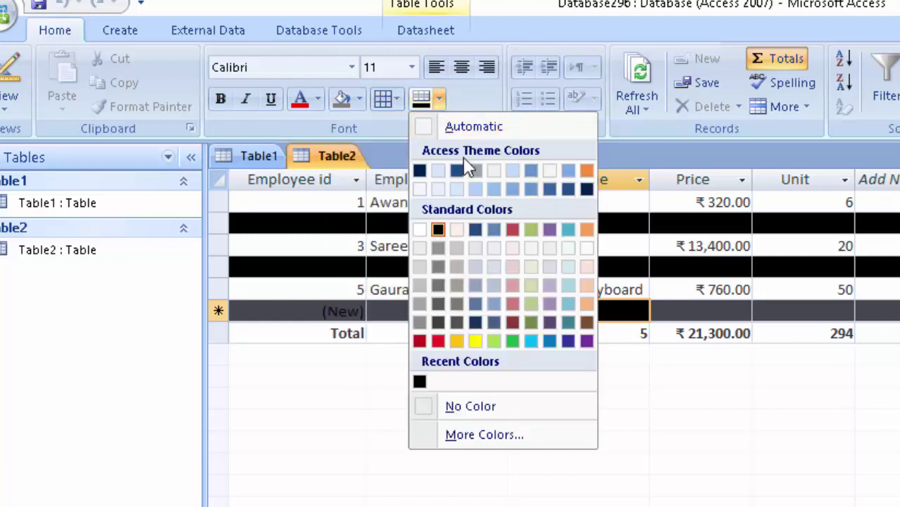
{"action": "left_click", "coordinate": [588, 291]}
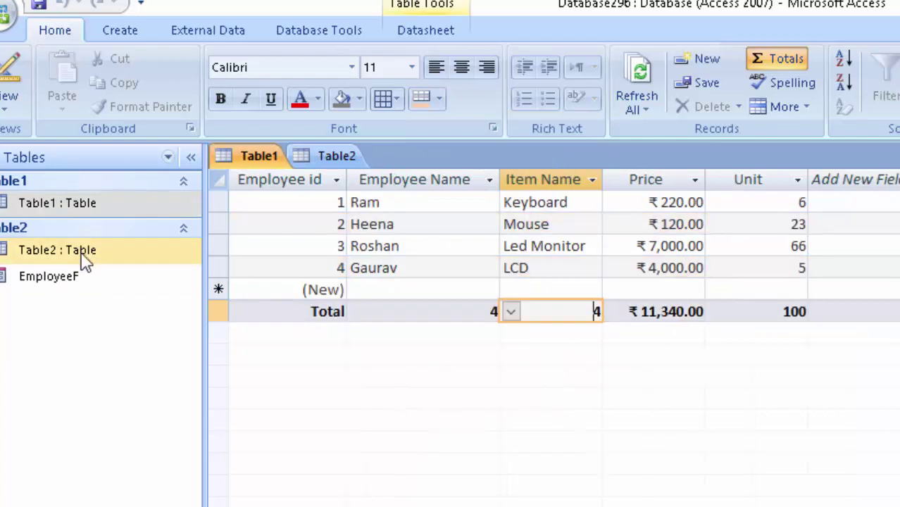
{"action": "double_click", "coordinate": [83, 252]}
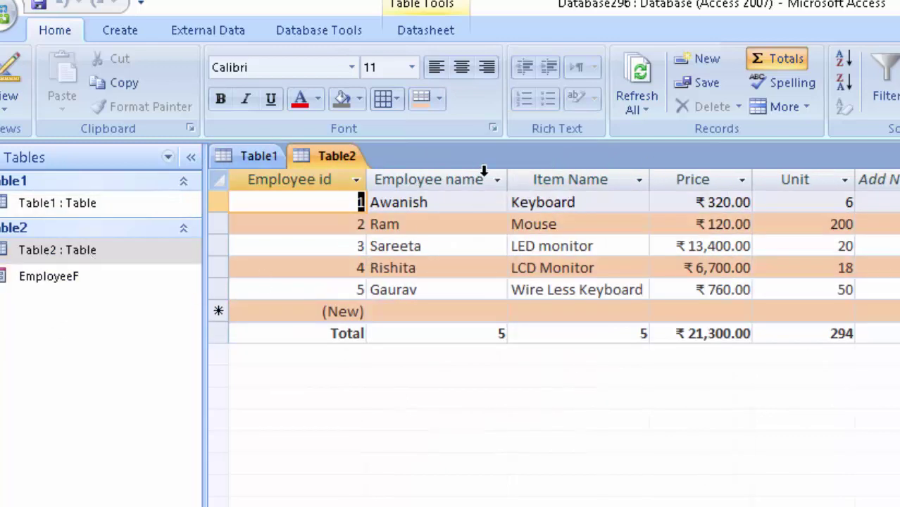
{"action": "left_click", "coordinate": [590, 333]}
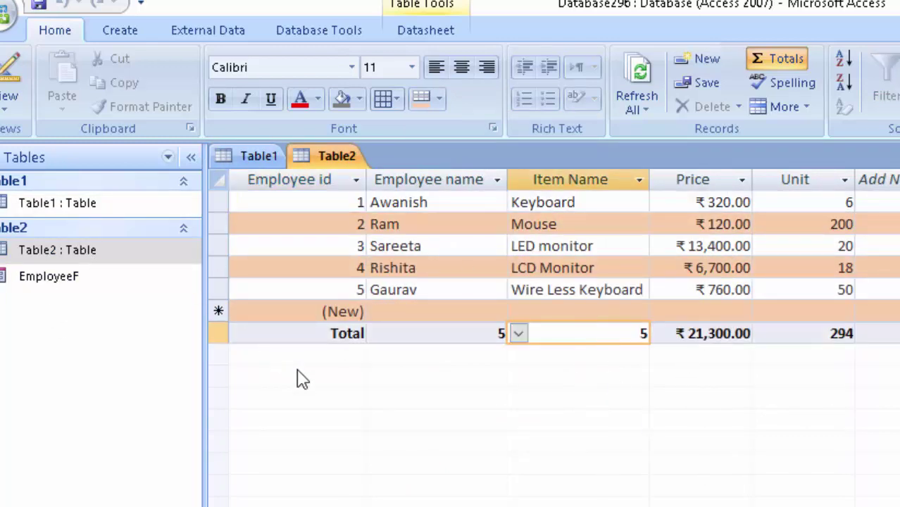